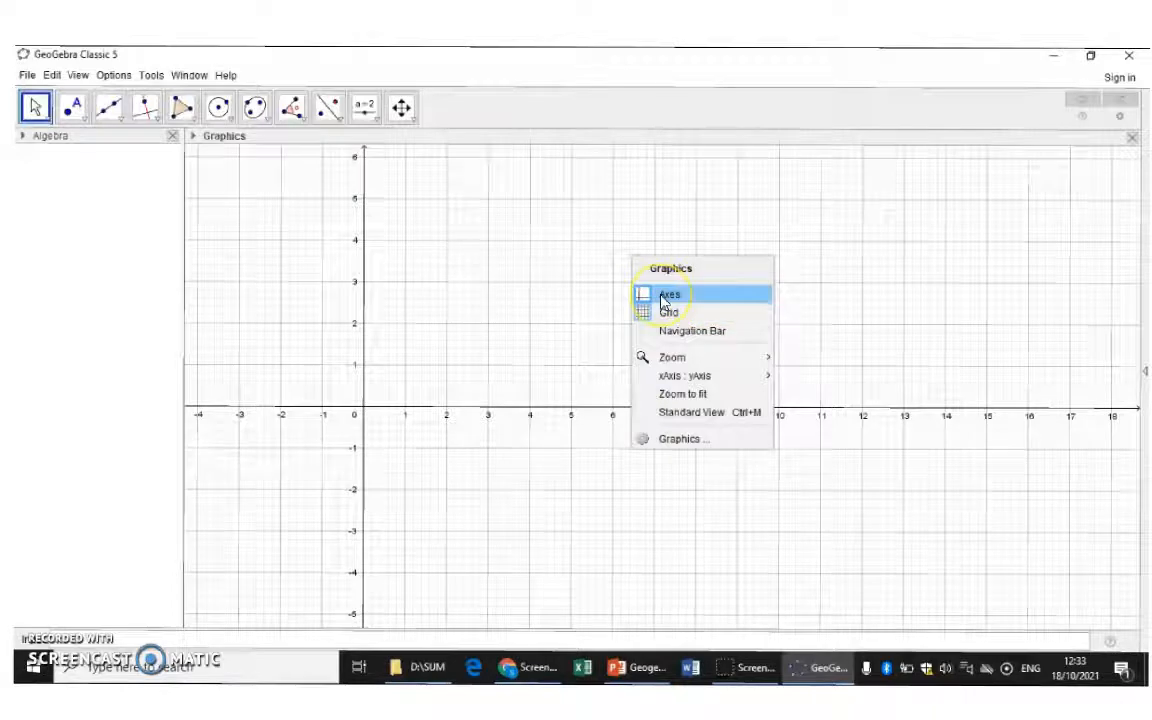
# Hide the coordinate axes and show them again, and toggle the grid of the graphics view.
pyautogui.click(665, 297)
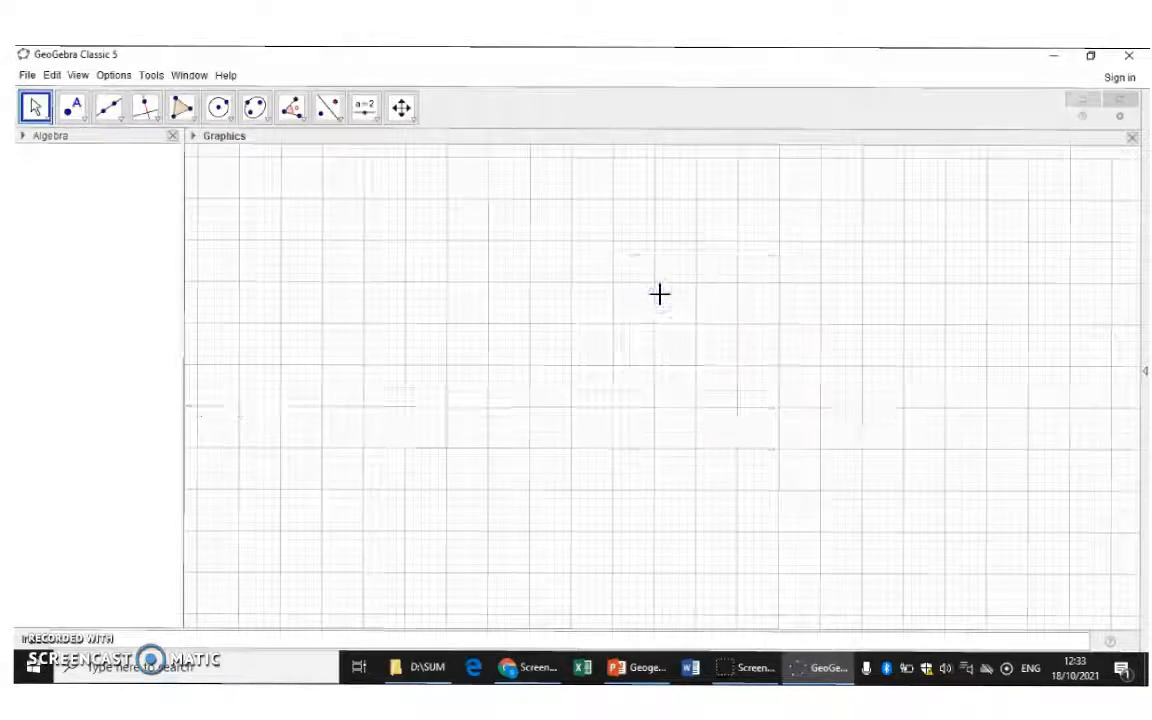
pyautogui.rightClick(660, 295)
pyautogui.click(688, 336)
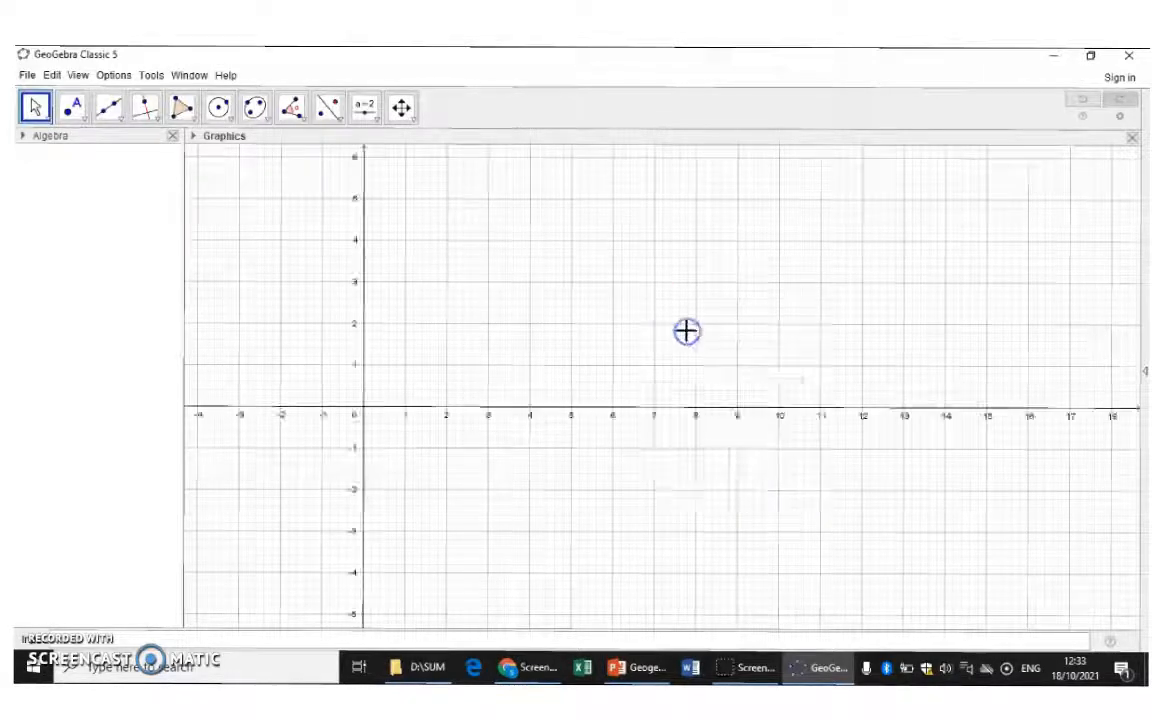
pyautogui.rightClick(687, 330)
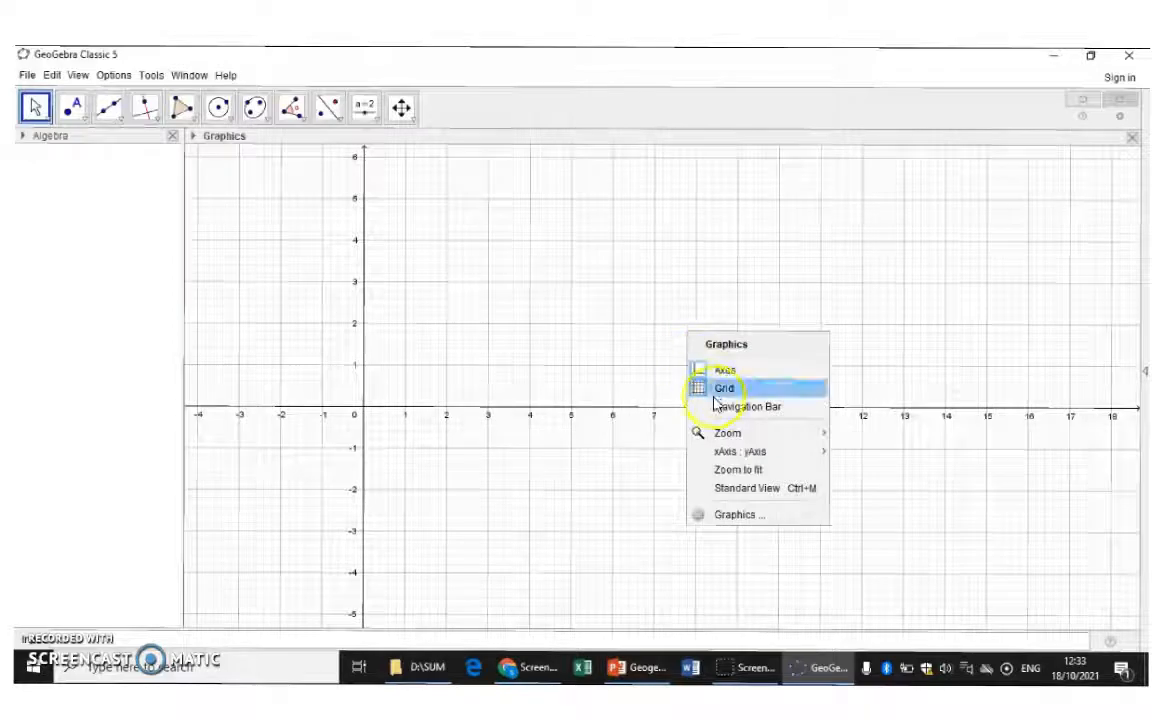
pyautogui.click(719, 392)
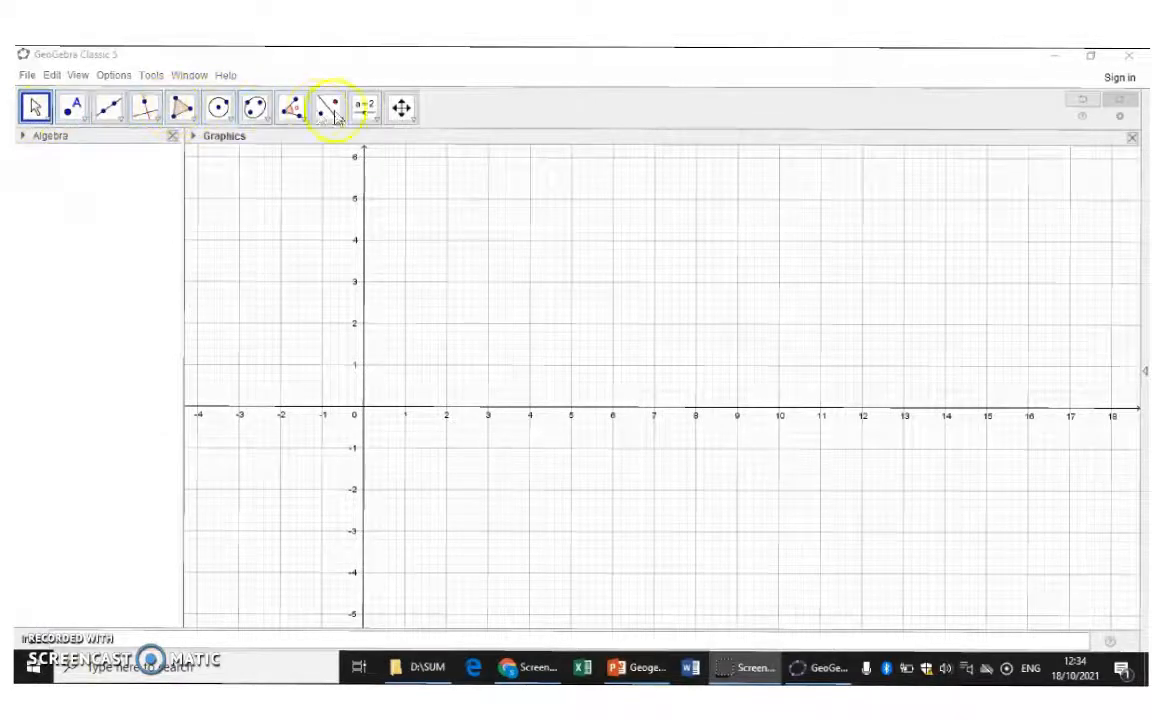
# Place a point at (2, 4) with the Point tool.
pyautogui.click(78, 109)
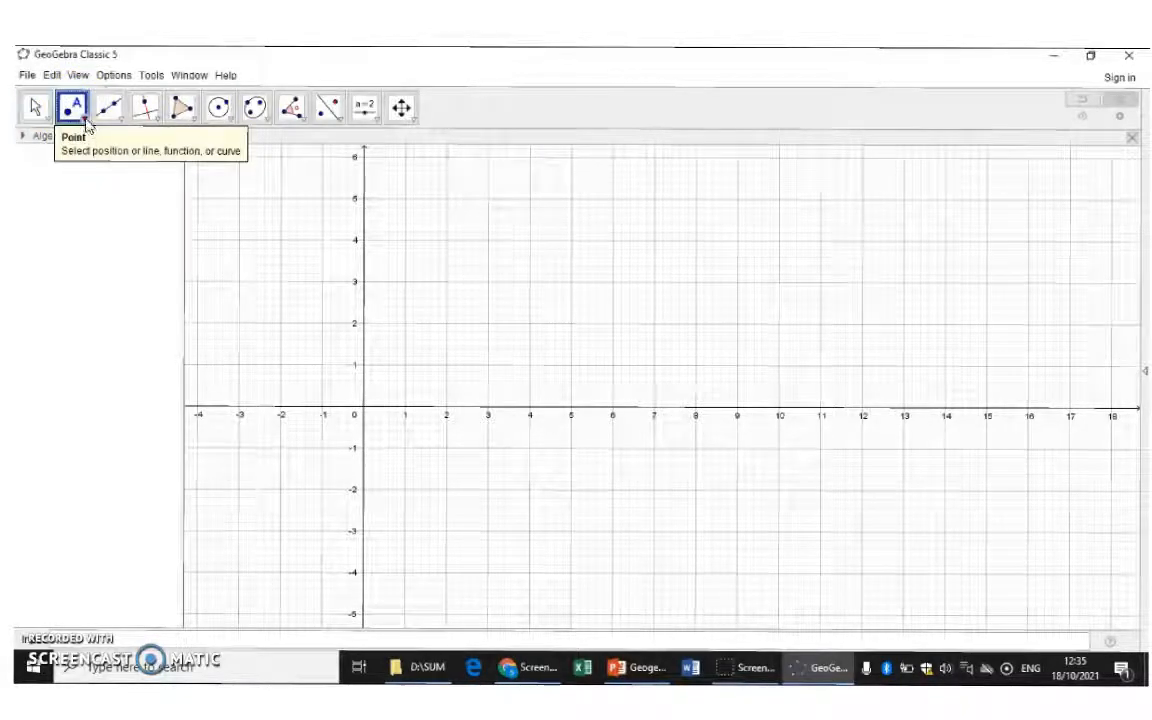
pyautogui.click(87, 122)
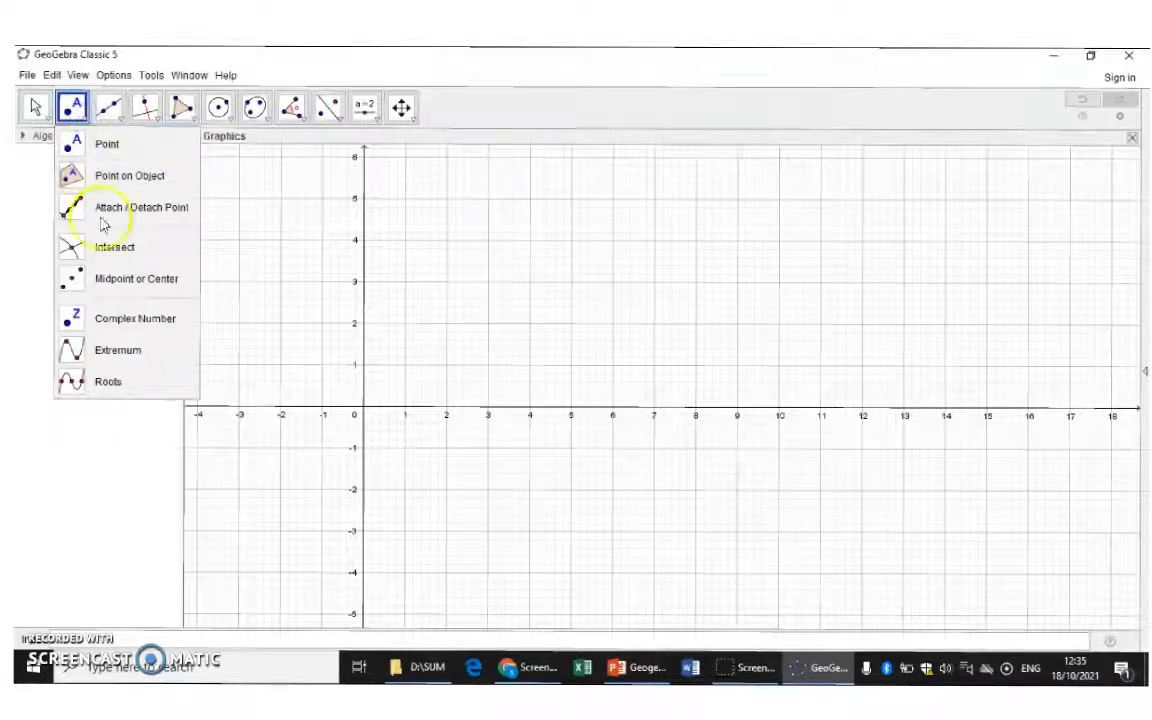
pyautogui.click(96, 148)
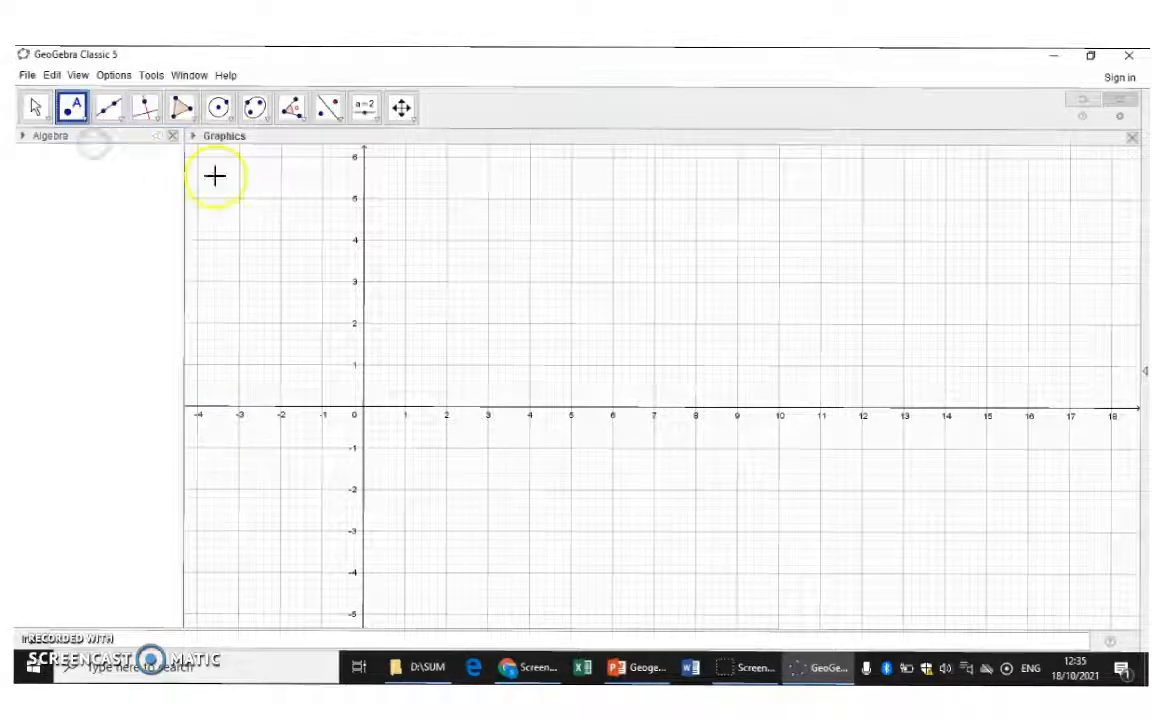
pyautogui.click(447, 240)
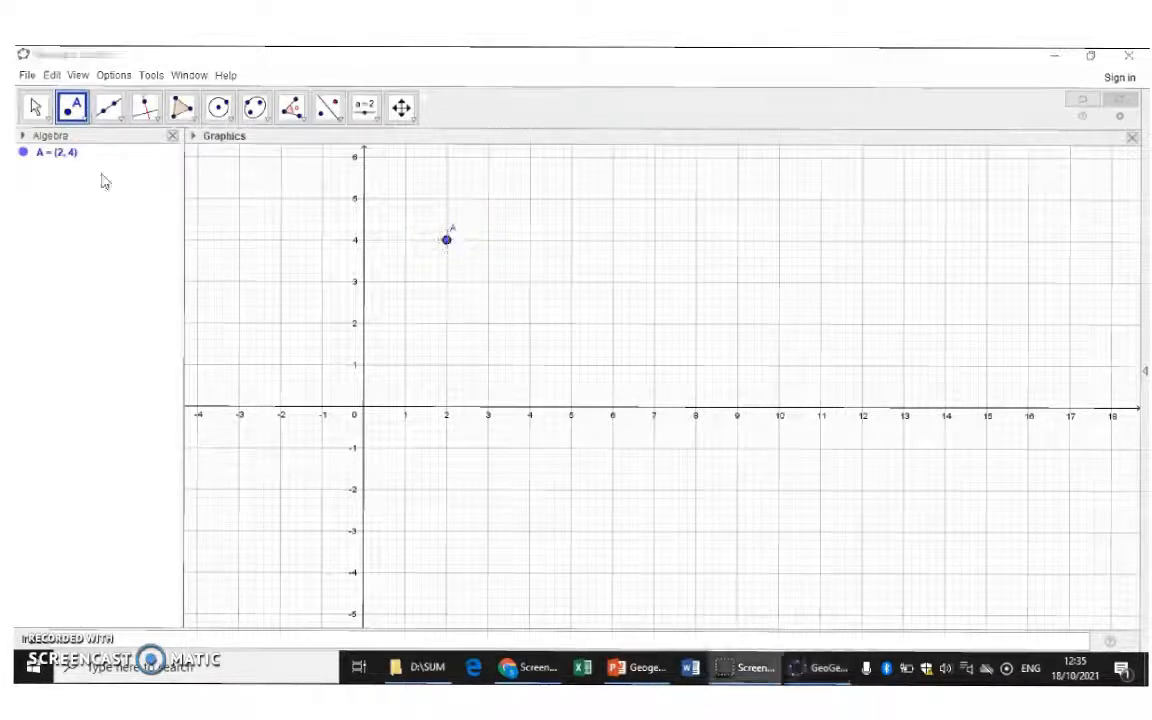
# Draw a line through a new point at (0, 1) on the y-axis and point A.
pyautogui.click(120, 122)
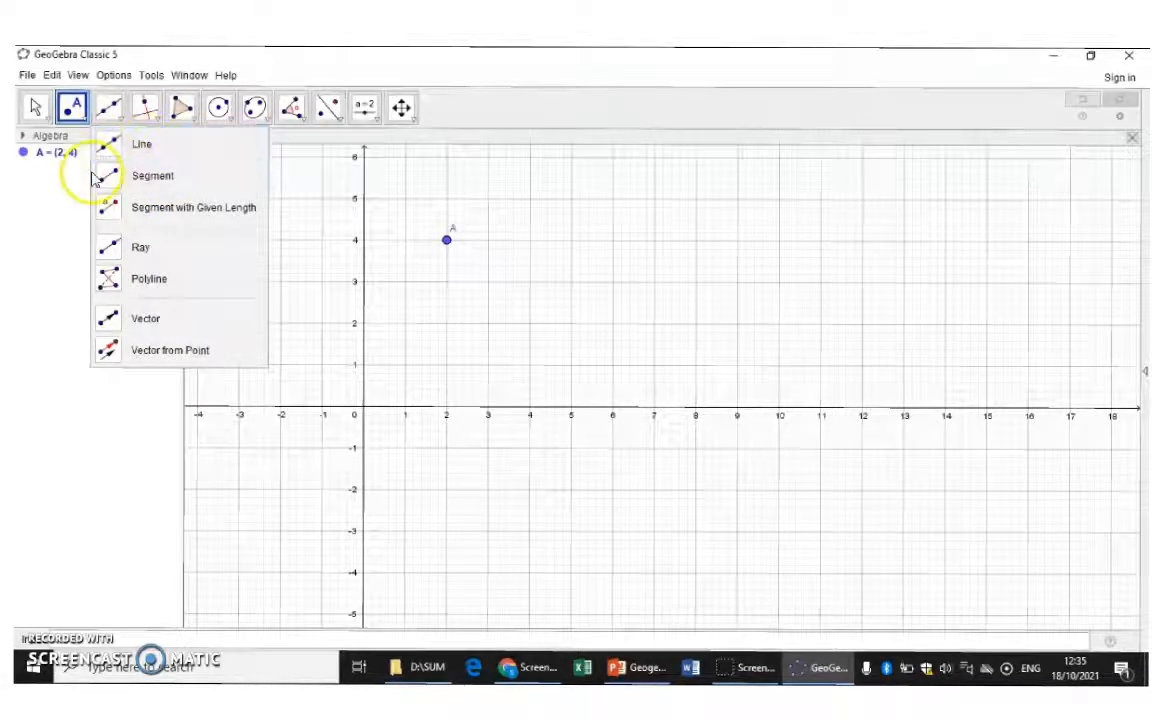
pyautogui.click(138, 152)
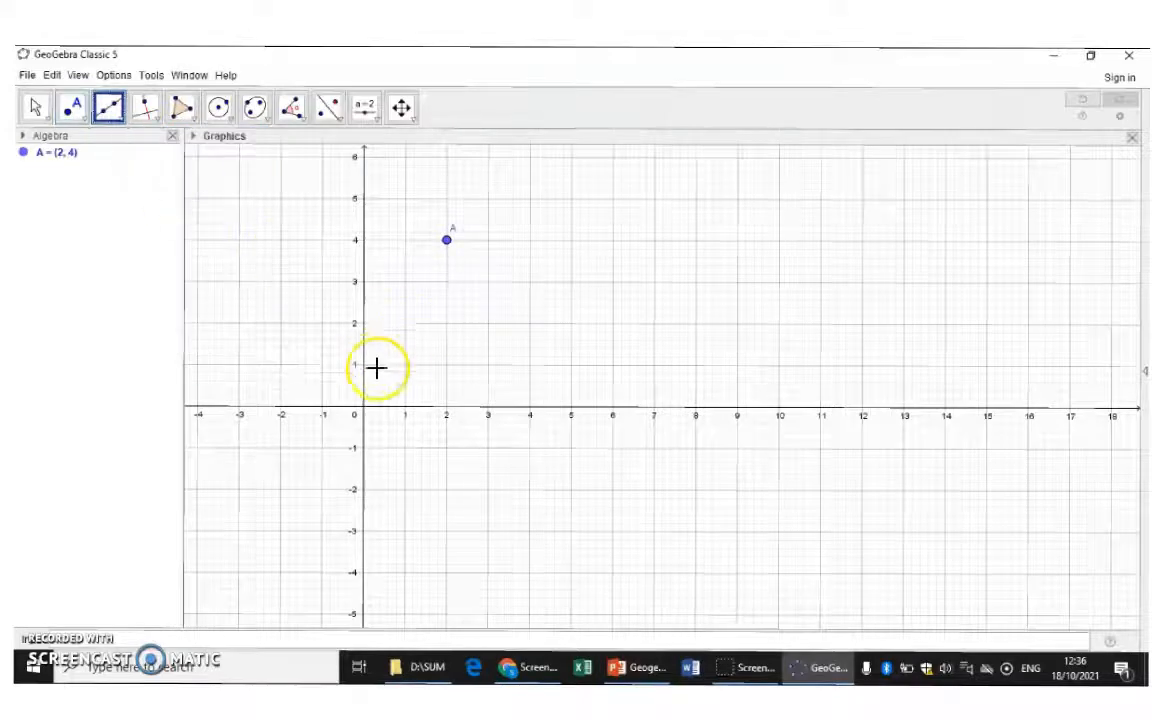
pyautogui.click(363, 366)
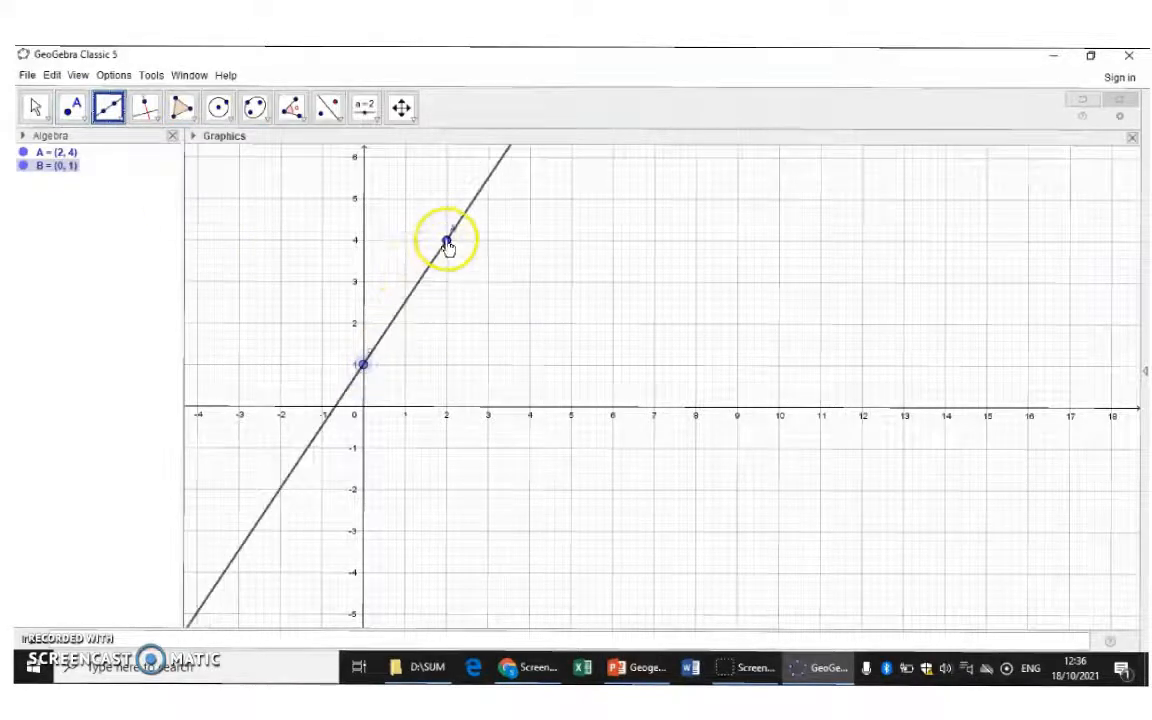
pyautogui.click(446, 242)
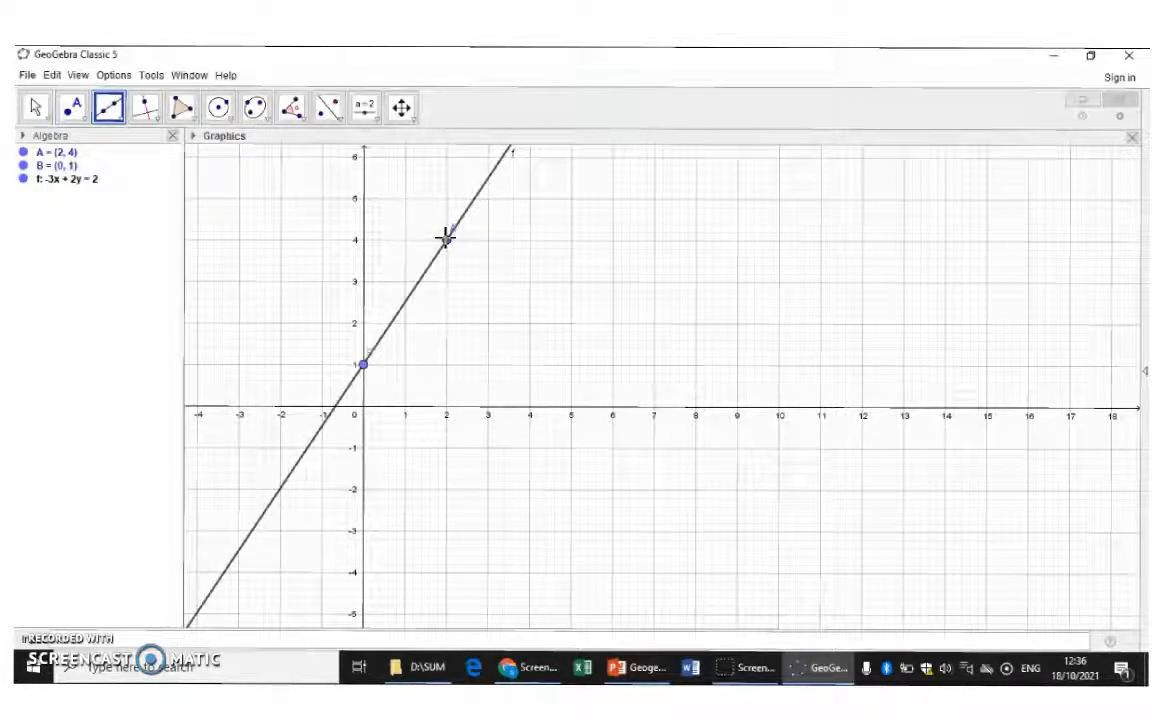
# Draw a segment from (2, 1) to (7, 4).
pyautogui.click(112, 110)
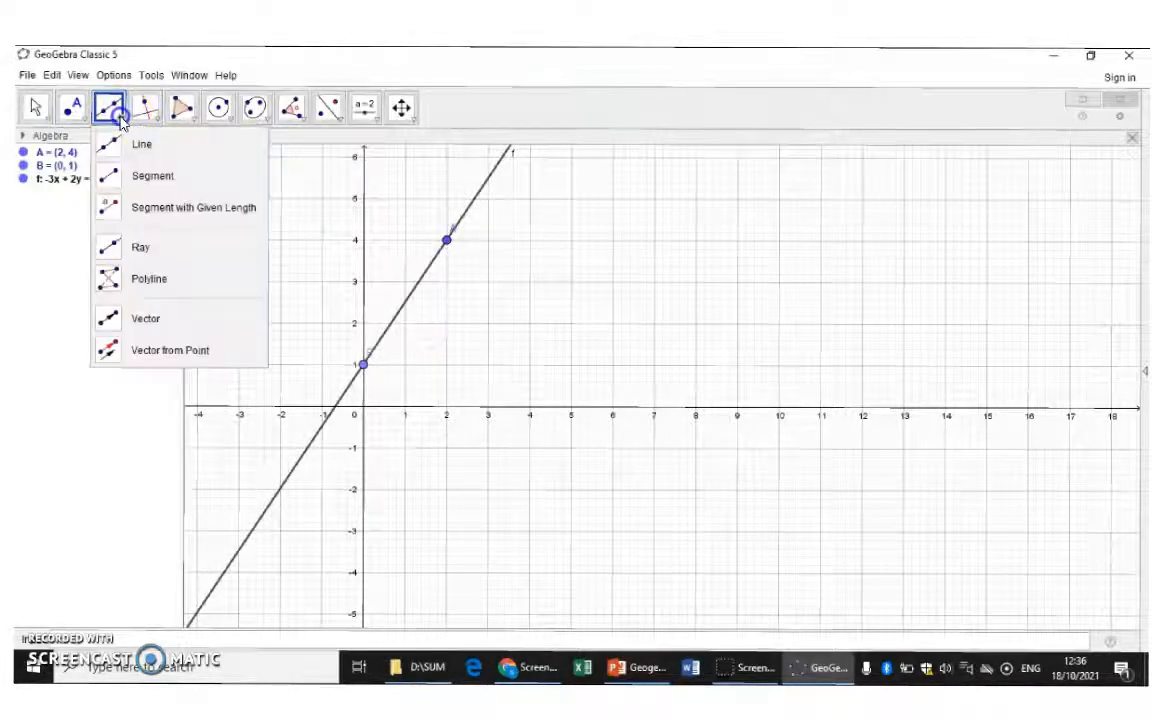
pyautogui.click(152, 178)
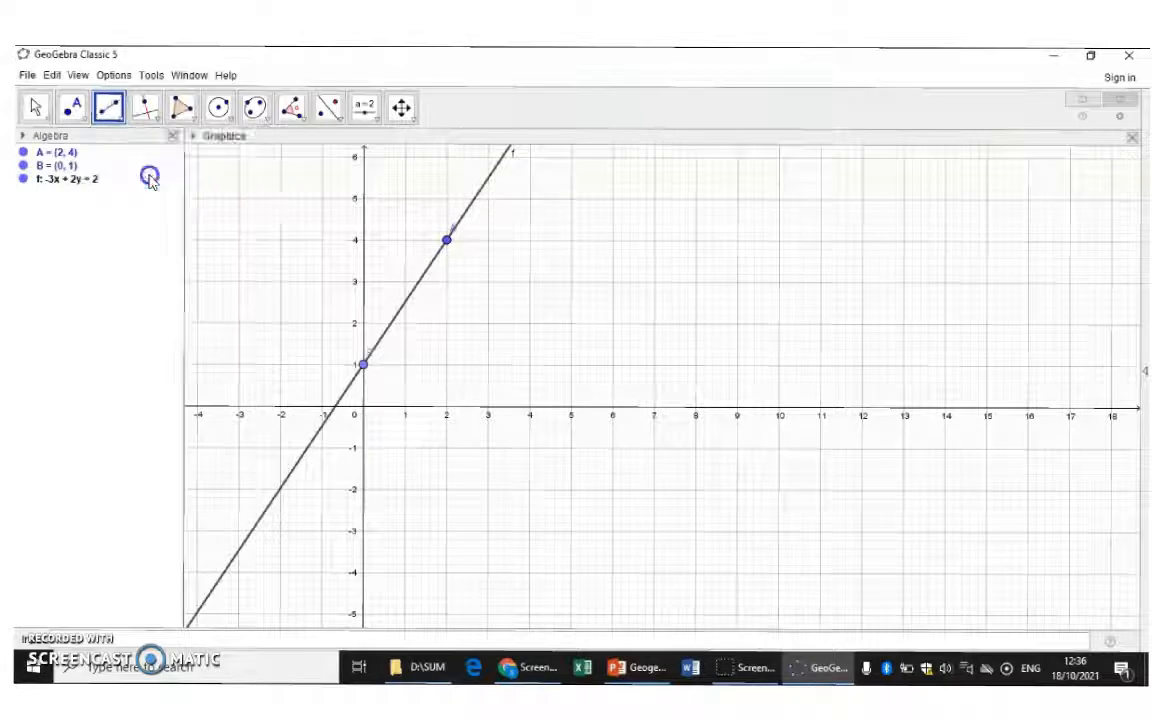
pyautogui.click(447, 366)
pyautogui.click(653, 240)
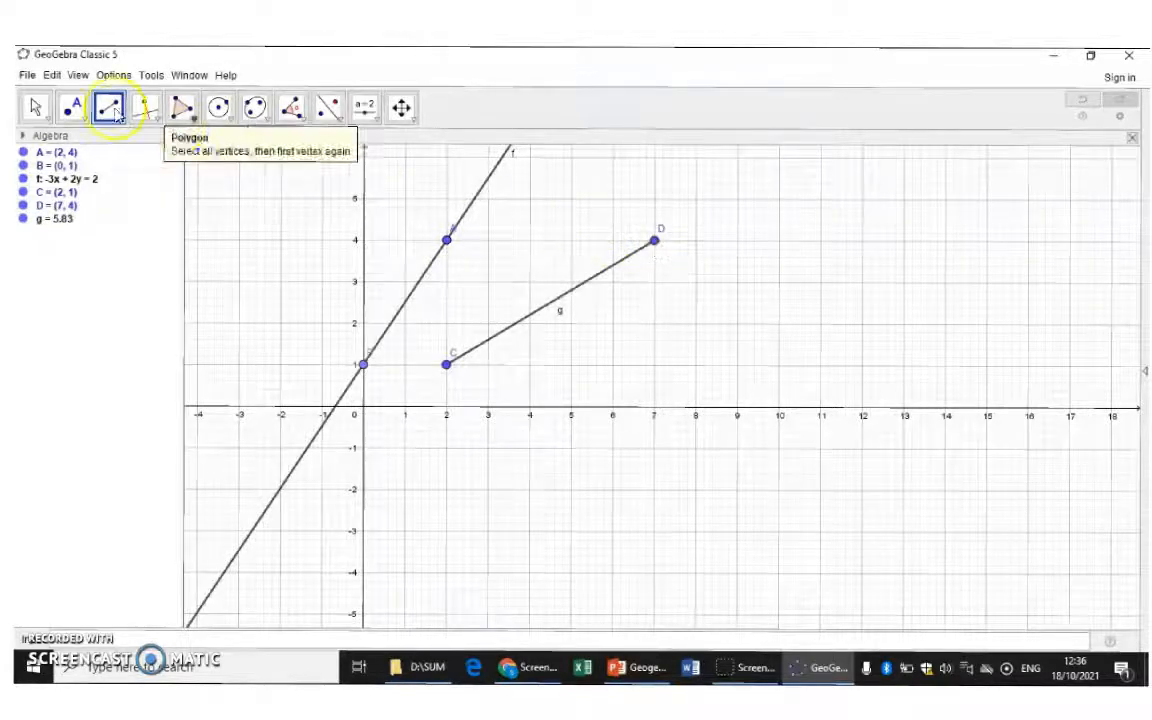
# Draw a closed five-sided polygon starting at C, through D, (11, 1), (7, -3) and (3, -2).
pyautogui.click(197, 118)
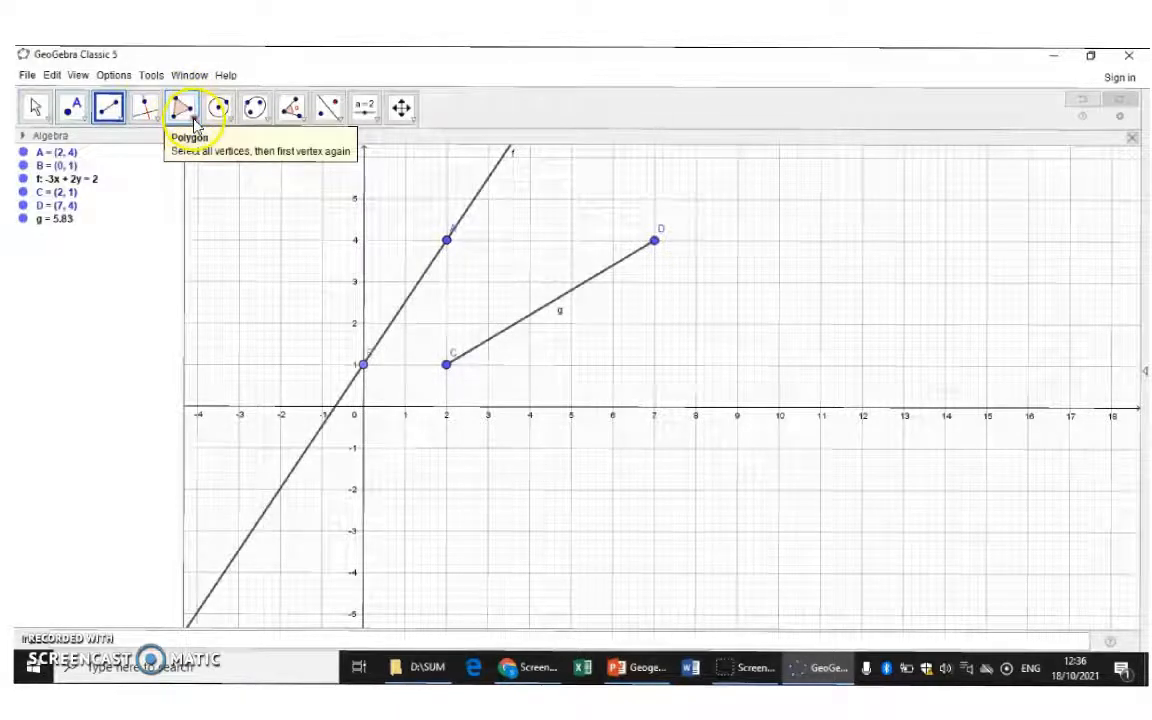
pyautogui.click(190, 115)
pyautogui.click(218, 108)
pyautogui.click(185, 114)
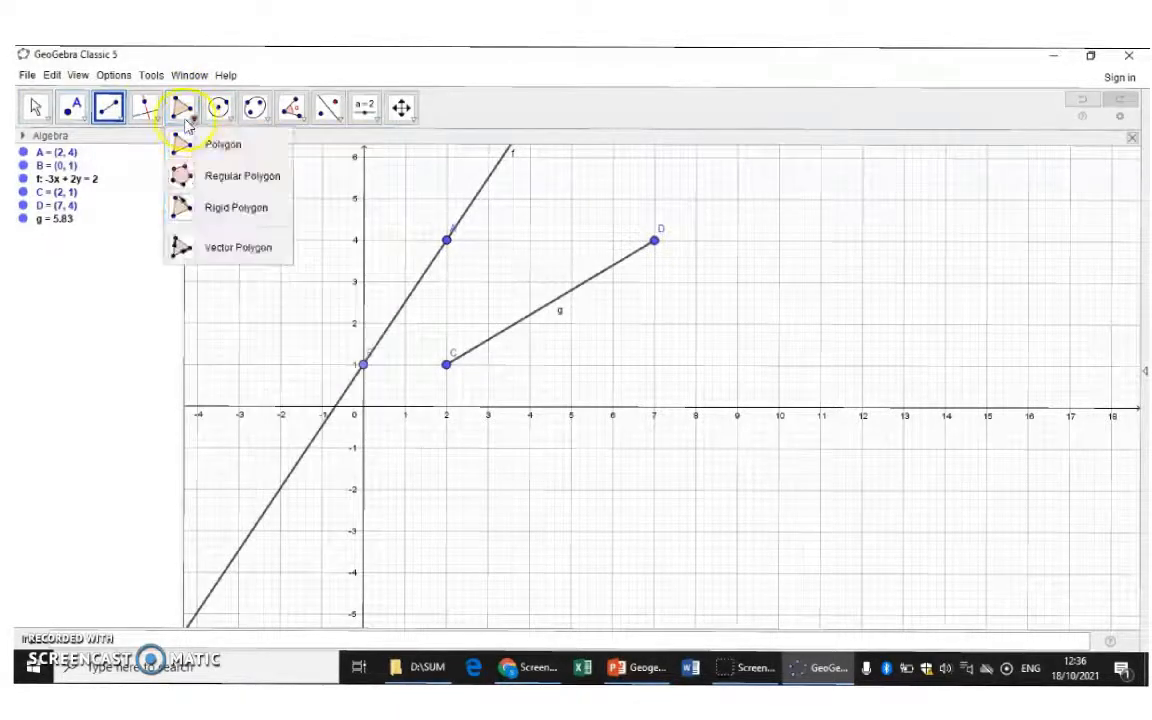
pyautogui.click(178, 110)
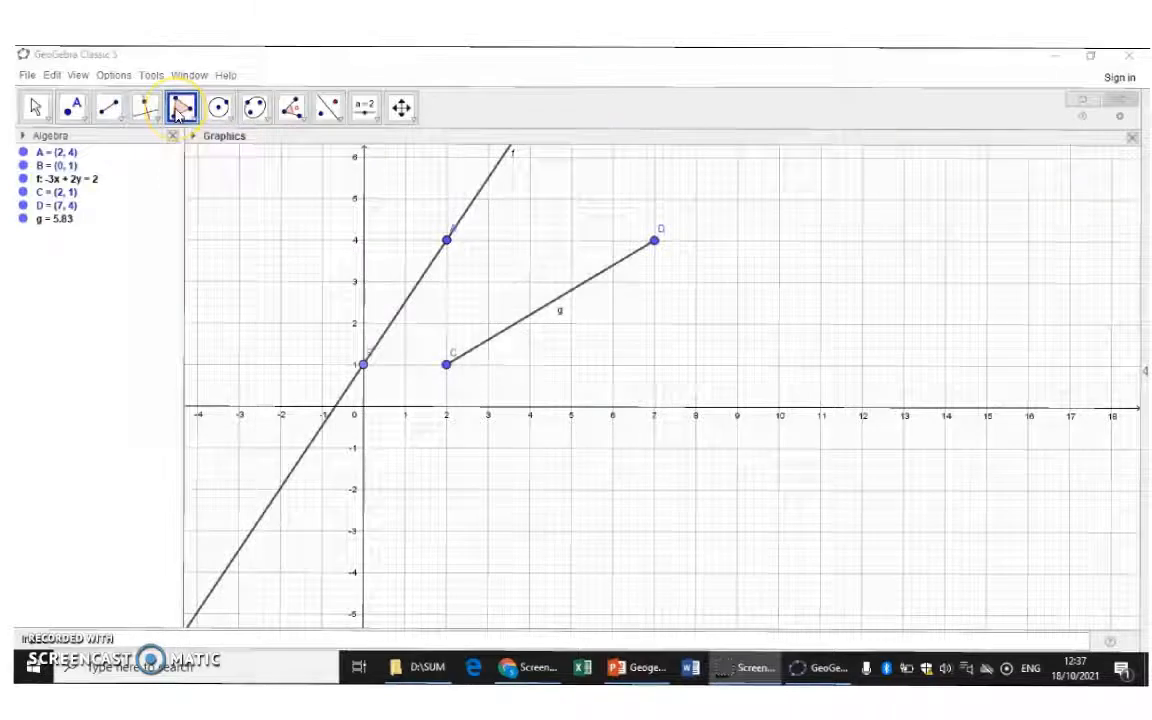
pyautogui.click(194, 122)
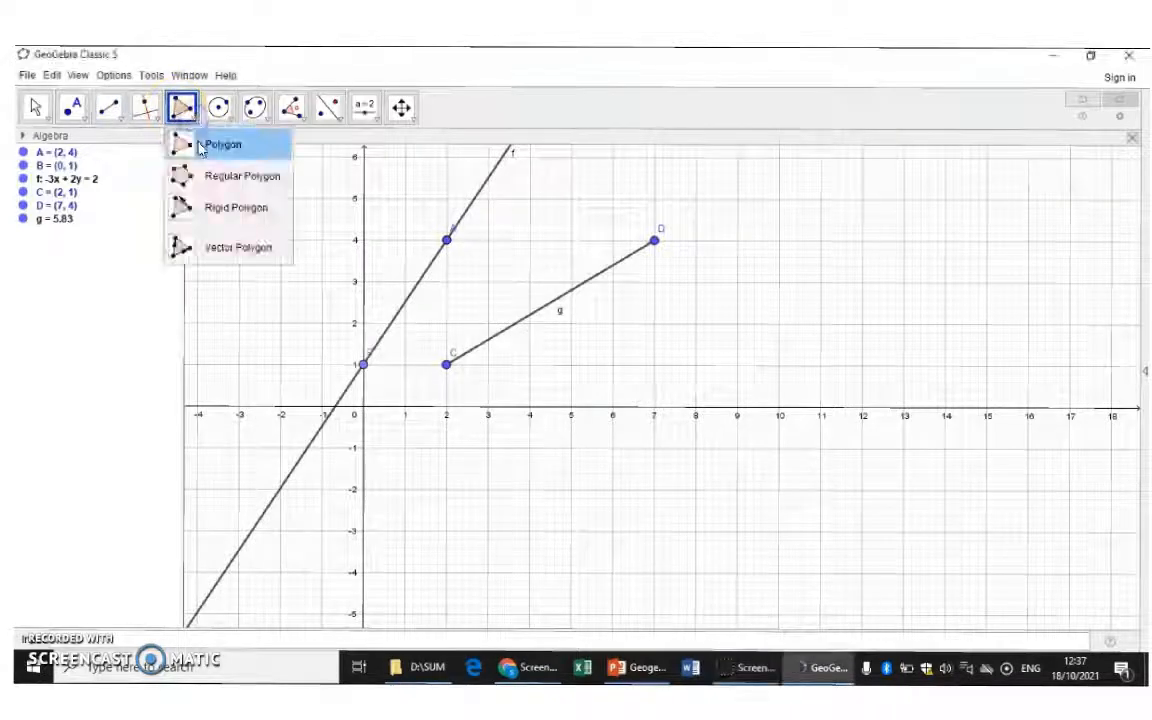
pyautogui.click(197, 148)
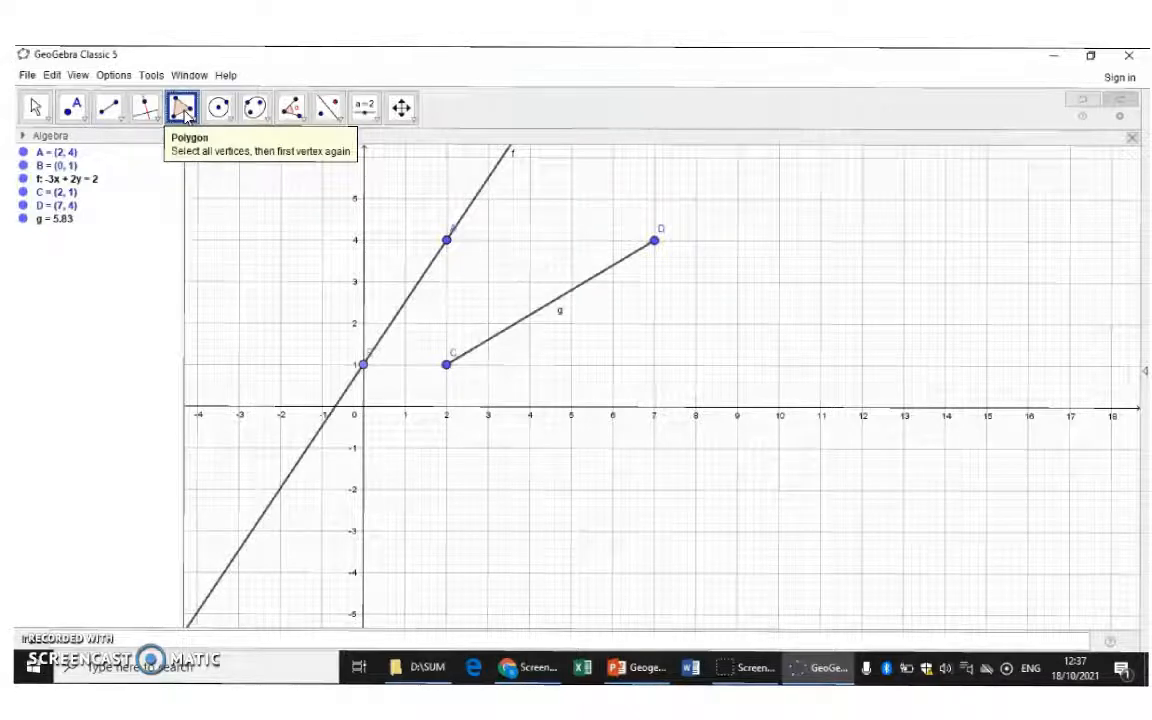
pyautogui.click(446, 366)
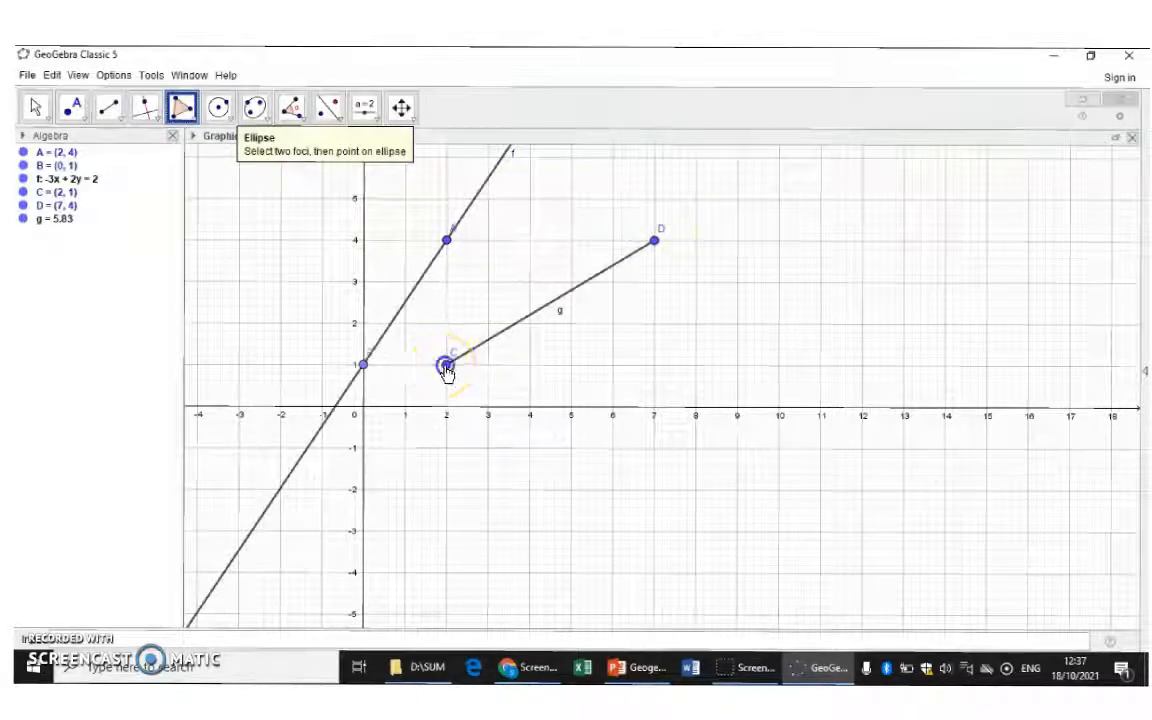
pyautogui.click(655, 243)
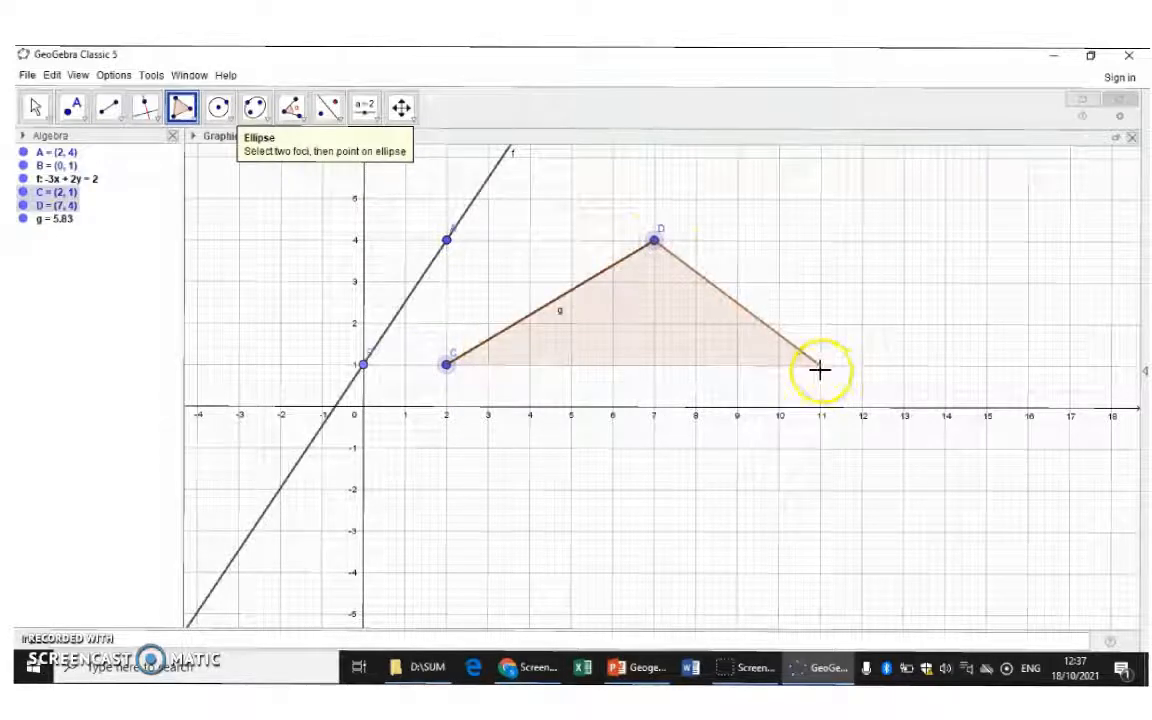
pyautogui.click(820, 366)
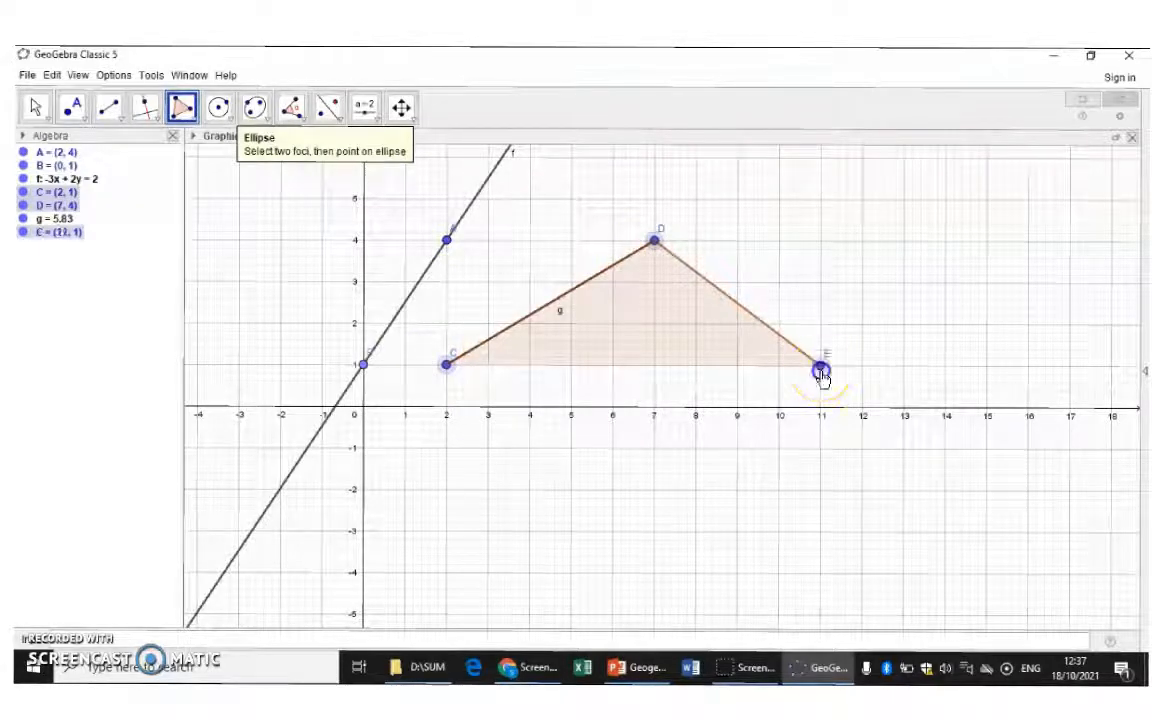
pyautogui.click(654, 534)
pyautogui.click(485, 493)
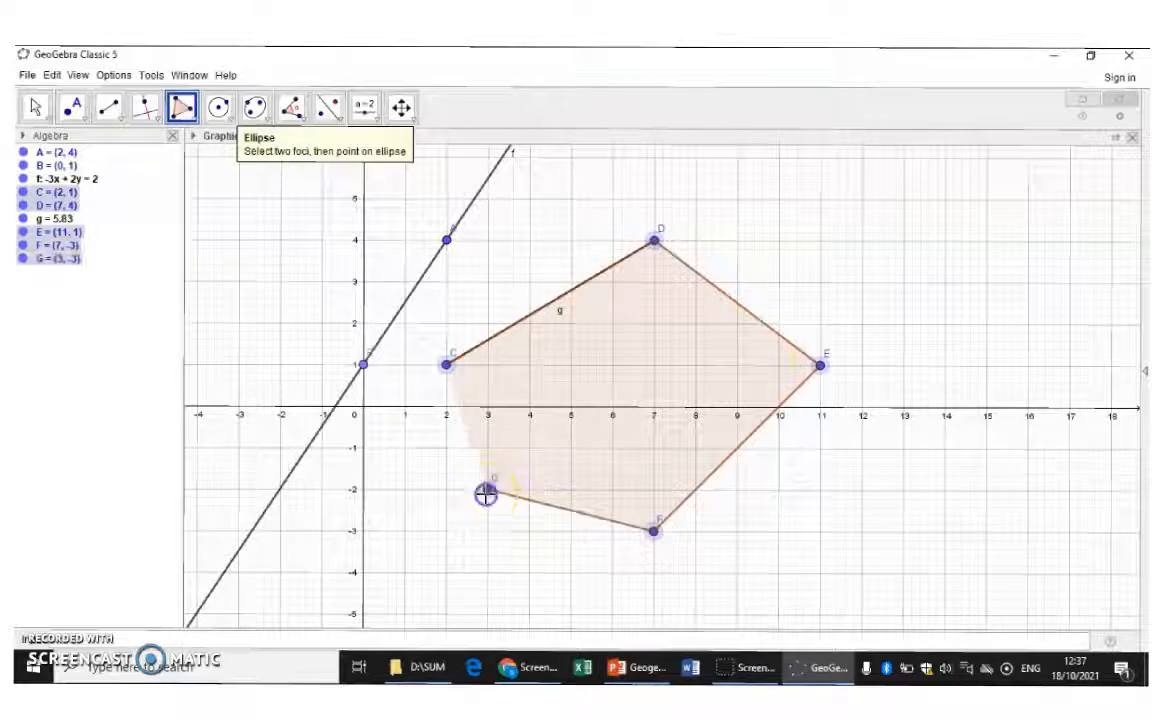
pyautogui.click(446, 366)
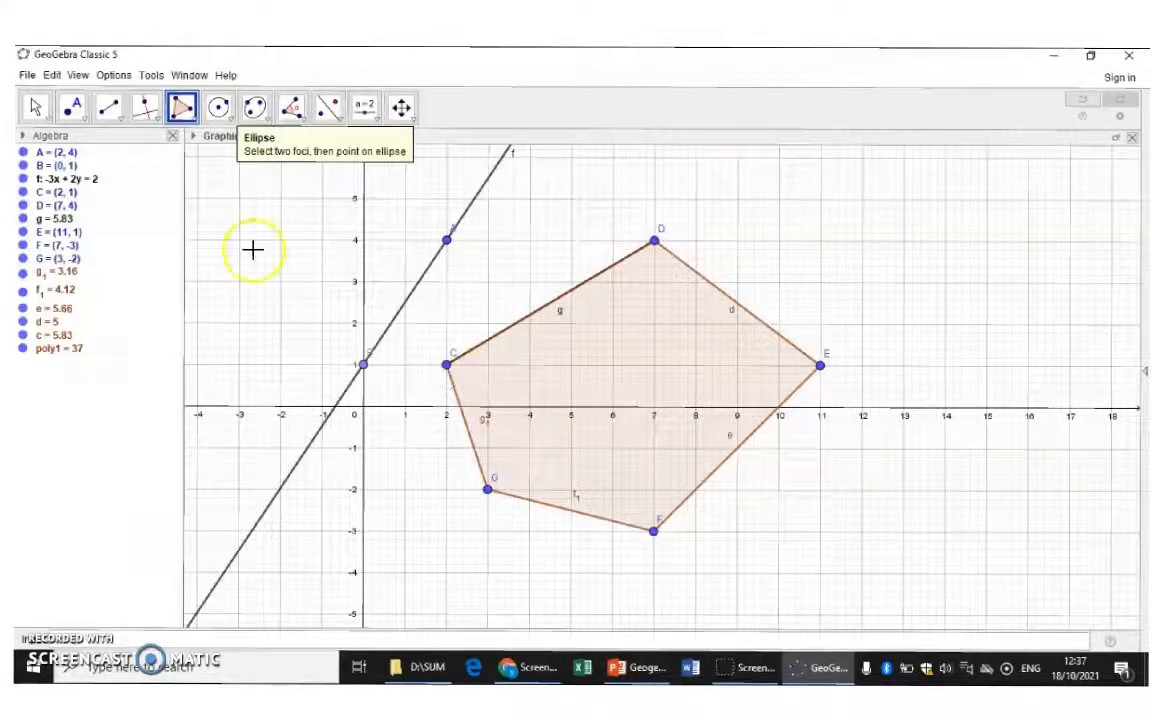
# Move point A on the line to (3, 4) with the Move tool.
pyautogui.click(36, 108)
pyautogui.click(36, 108)
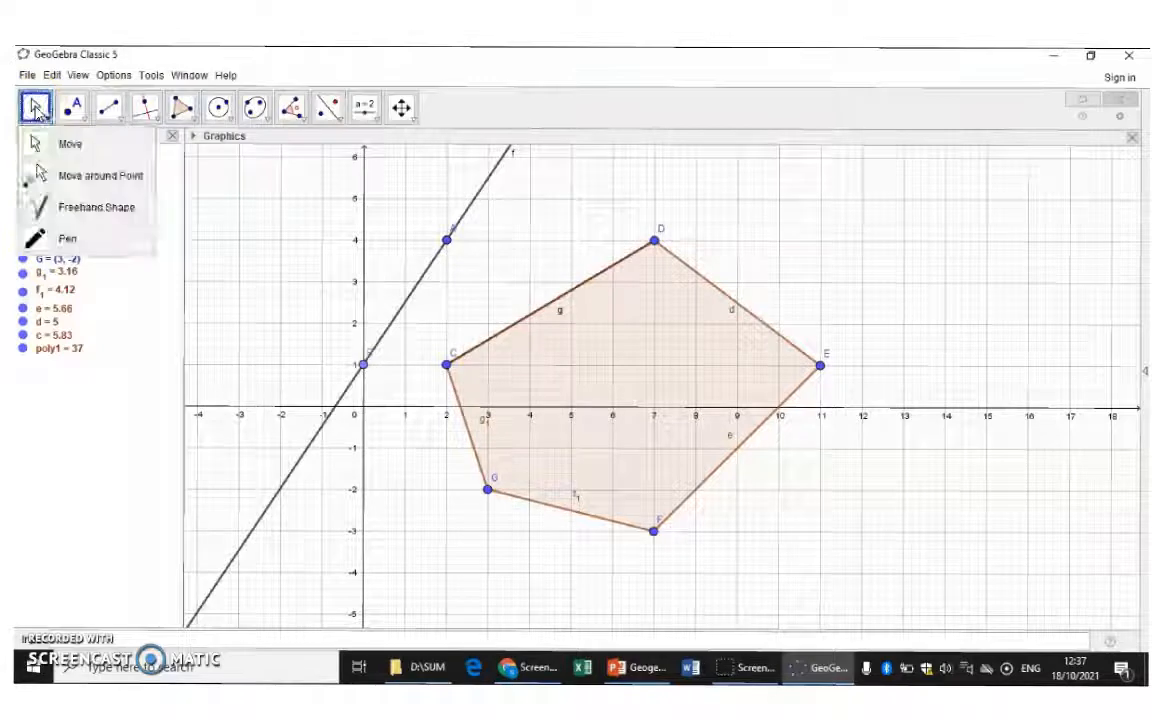
pyautogui.click(68, 146)
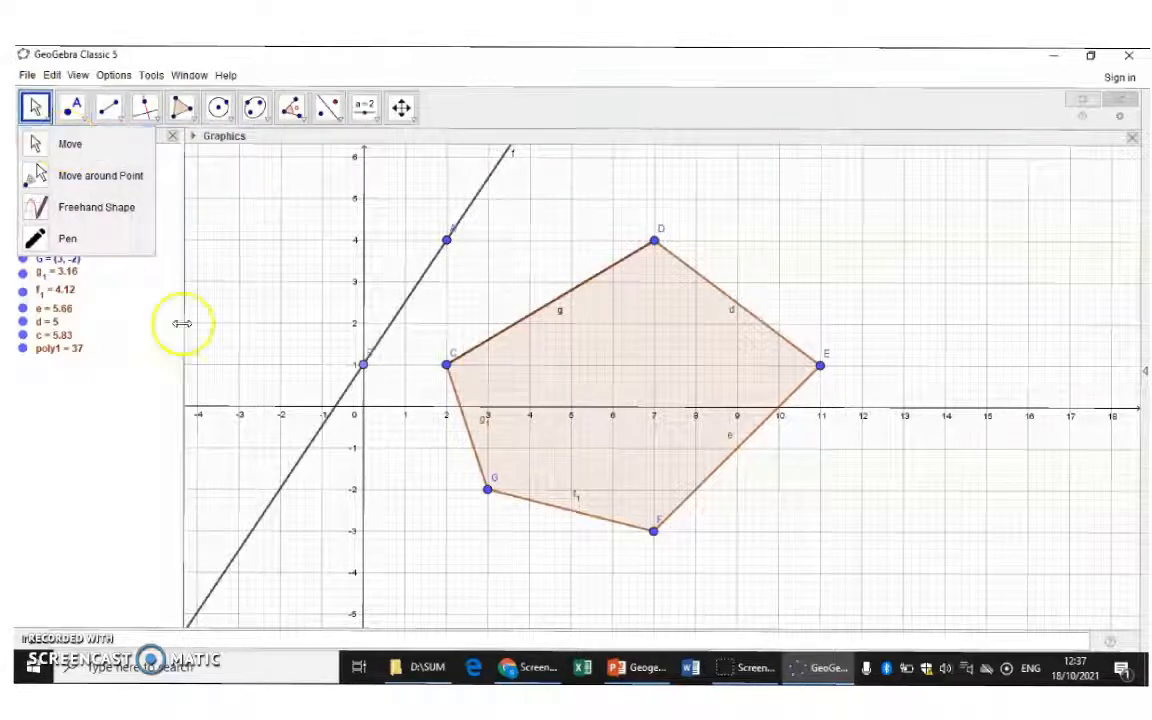
pyautogui.click(33, 110)
pyautogui.click(254, 107)
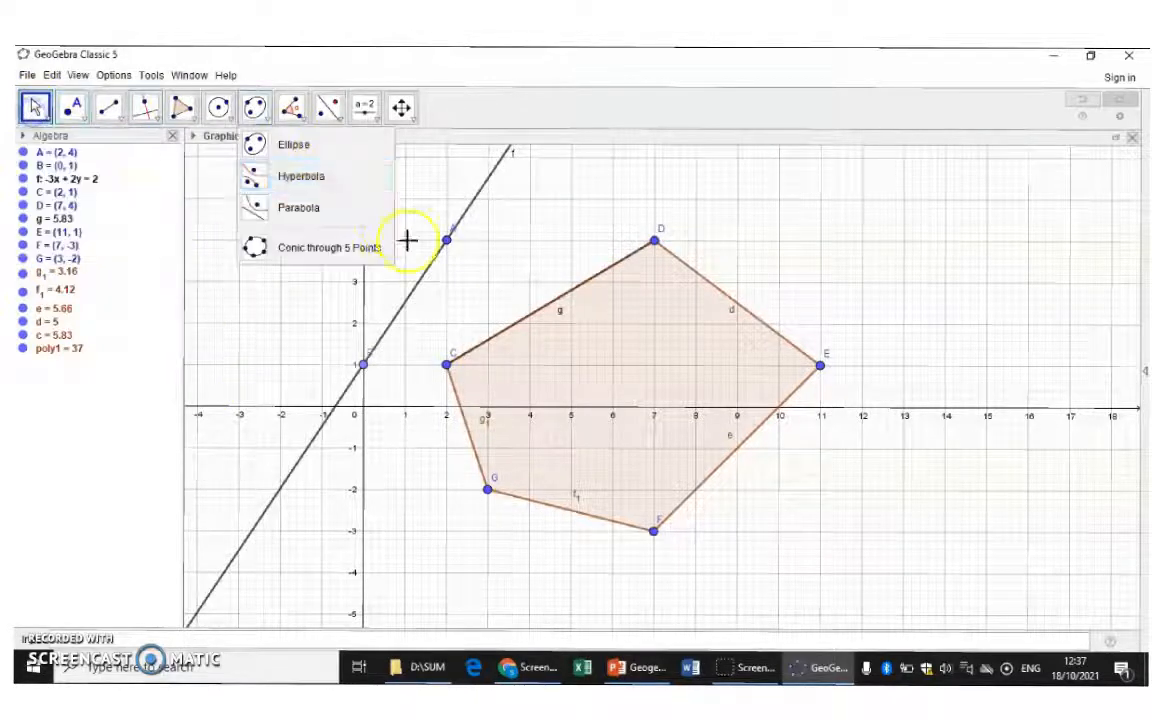
pyautogui.click(35, 107)
pyautogui.click(35, 106)
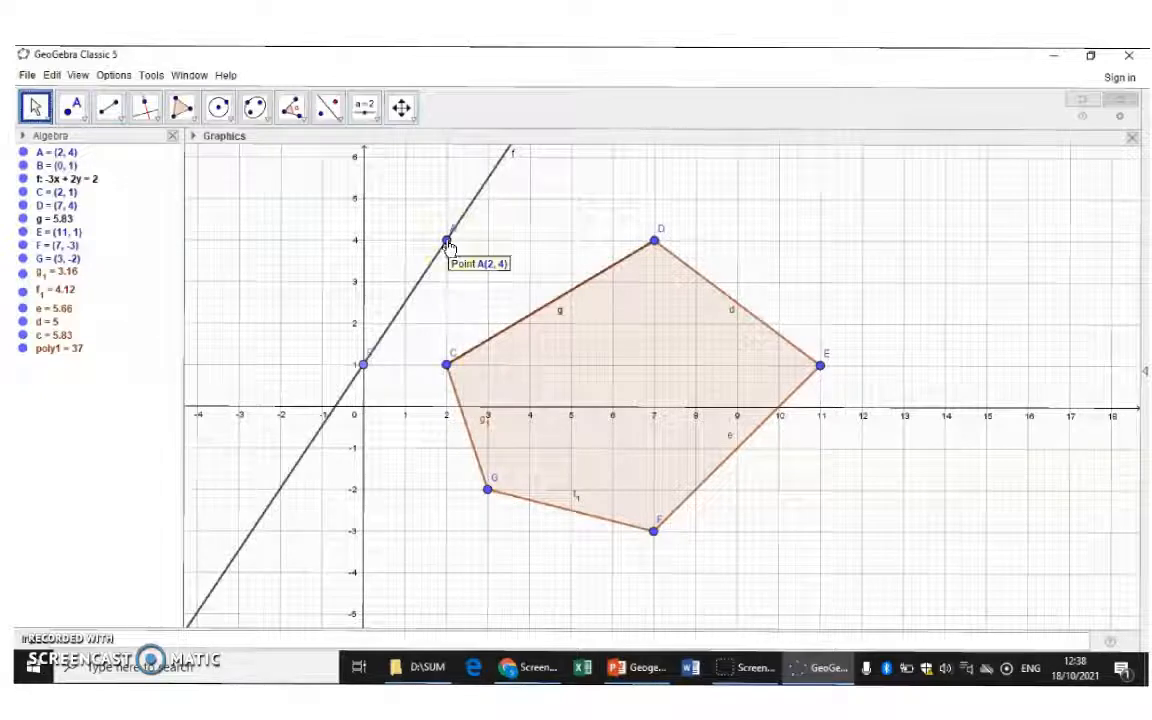
pyautogui.moveTo(449, 246); pyautogui.dragTo(487, 241)
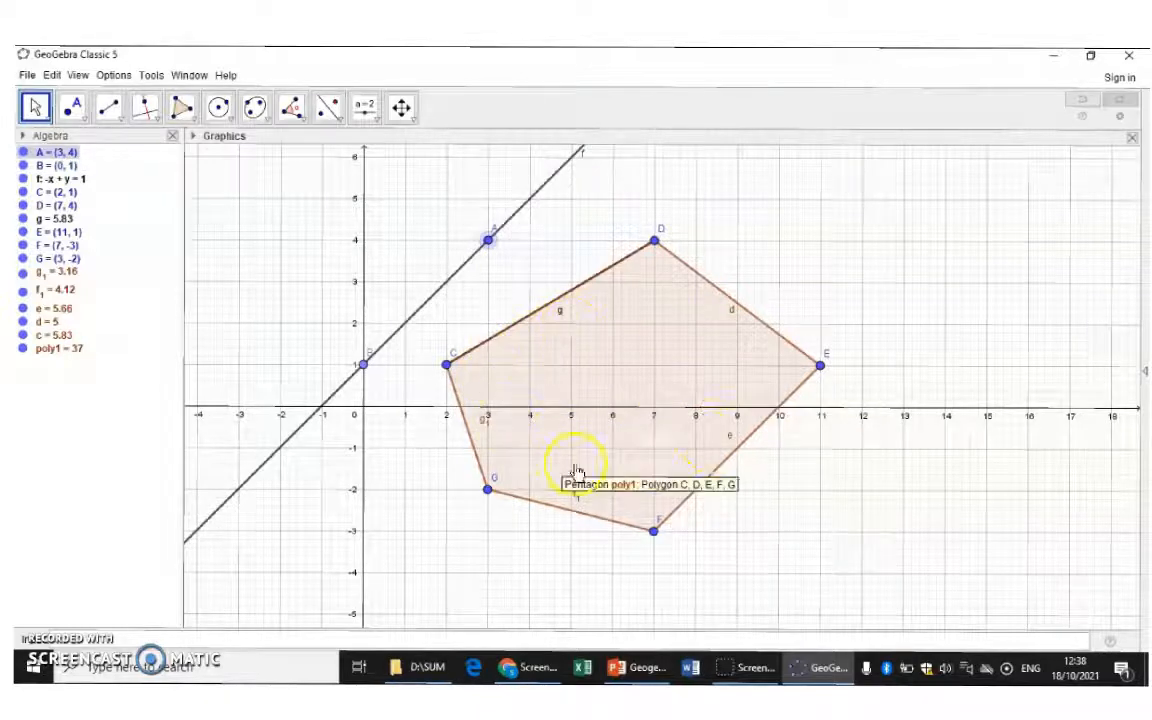
# Move the whole pentagon 3 units in x and 1 unit up, so vertex C sits at (5, 2).
pyautogui.moveTo(630, 392); pyautogui.dragTo(752, 357)
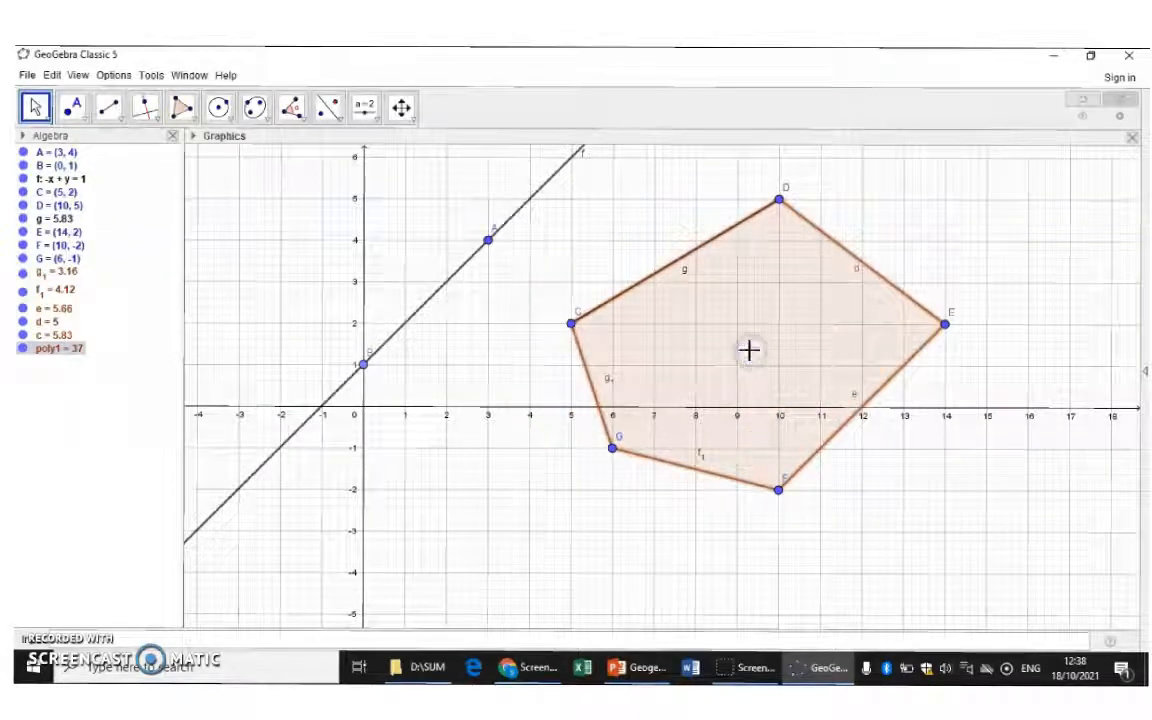
pyautogui.click(570, 326)
pyautogui.moveTo(570, 330)
pyautogui.mouseDown()
pyautogui.moveTo(529, 332)
pyautogui.moveTo(569, 326)
pyautogui.mouseUp()
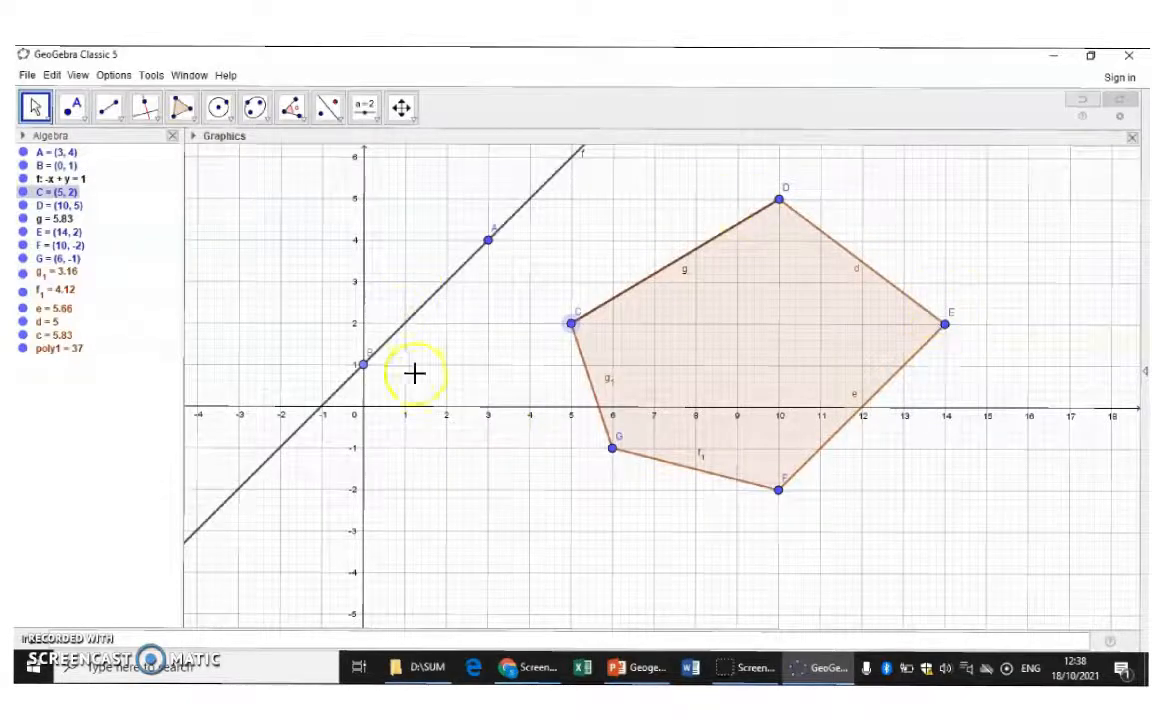
# Sketch a tilted rectangle about 4.3 by 2.7 units below the x-axis with the Freehand Shape tool.
pyautogui.moveTo(470, 440); pyautogui.dragTo(468, 340)
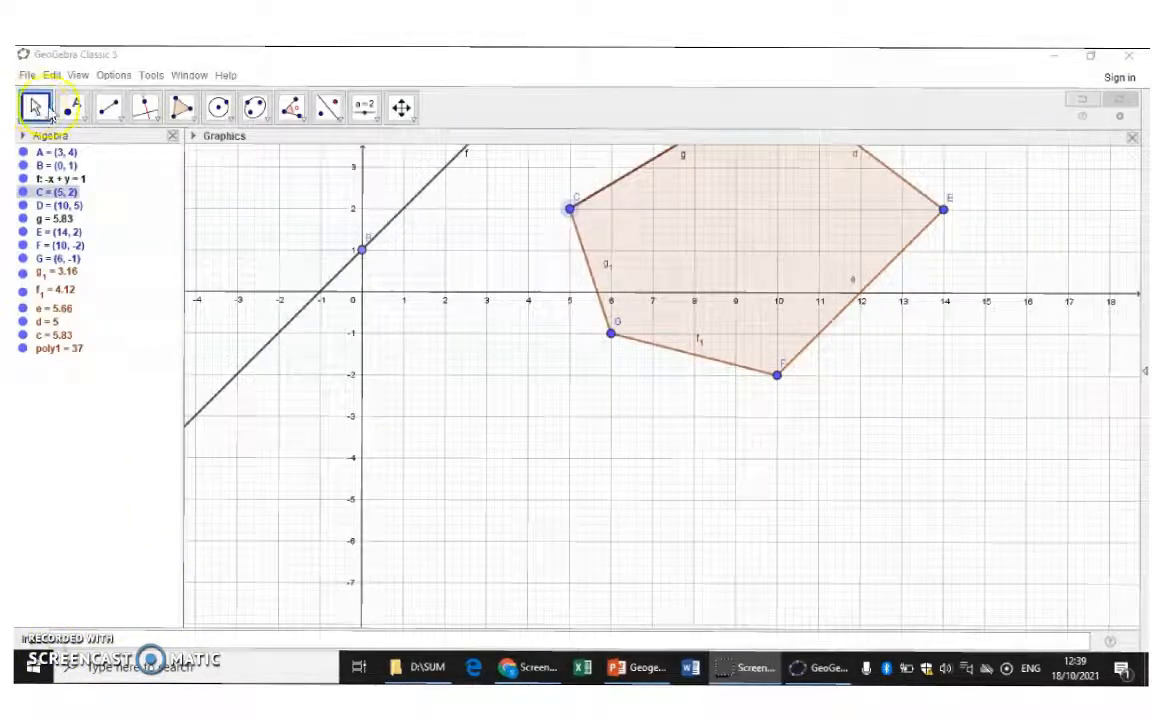
pyautogui.click(48, 119)
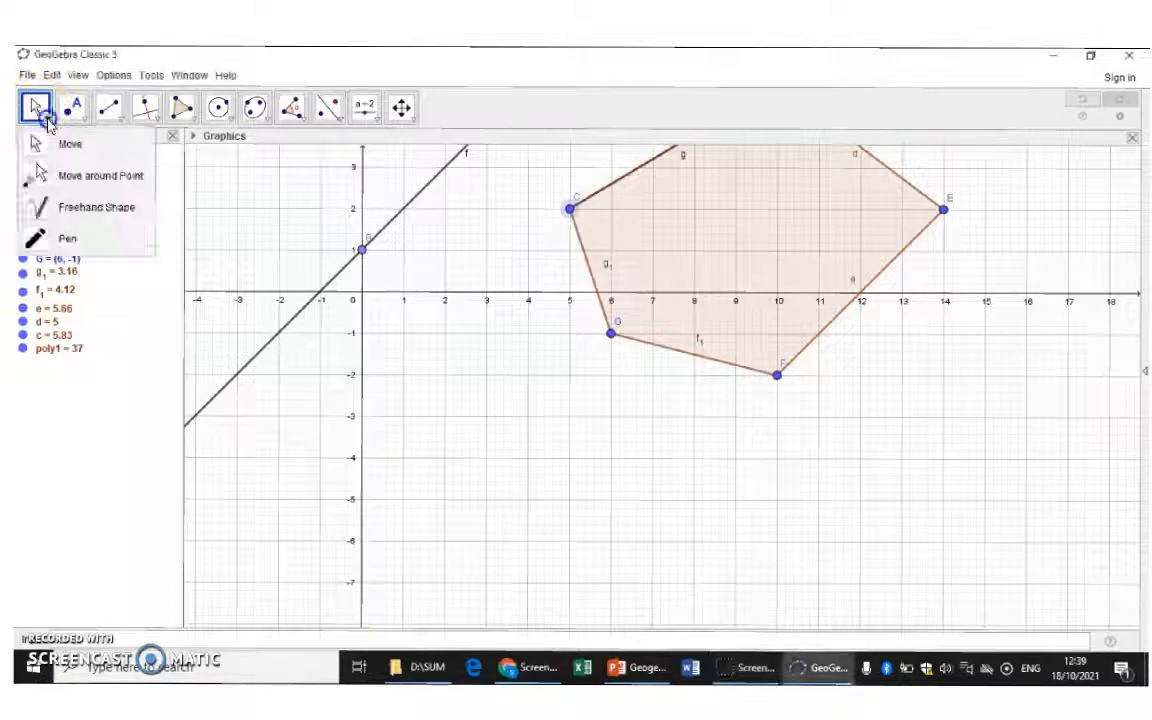
pyautogui.click(65, 215)
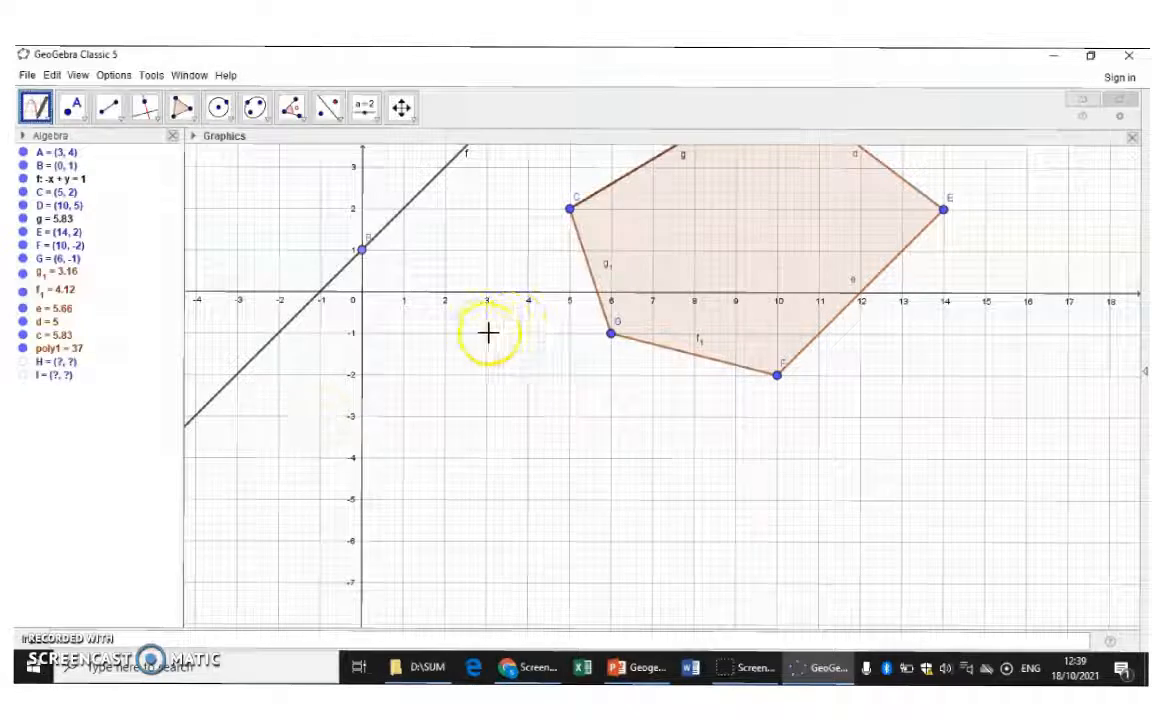
pyautogui.moveTo(489, 332)
pyautogui.mouseDown()
pyautogui.moveTo(320, 415)
pyautogui.moveTo(397, 500)
pyautogui.moveTo(567, 420)
pyautogui.moveTo(486, 334)
pyautogui.mouseUp()
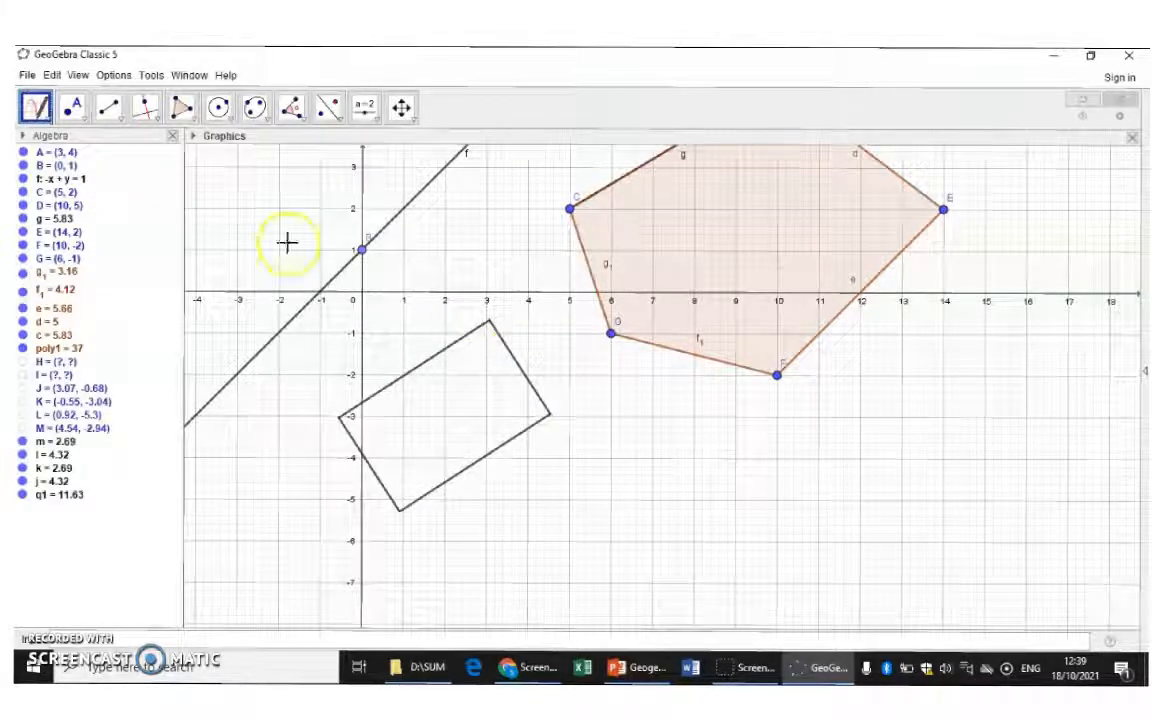
# Handwrite a capital letter A and a rough circle below the pentagon with the Pen tool.
pyautogui.click(46, 118)
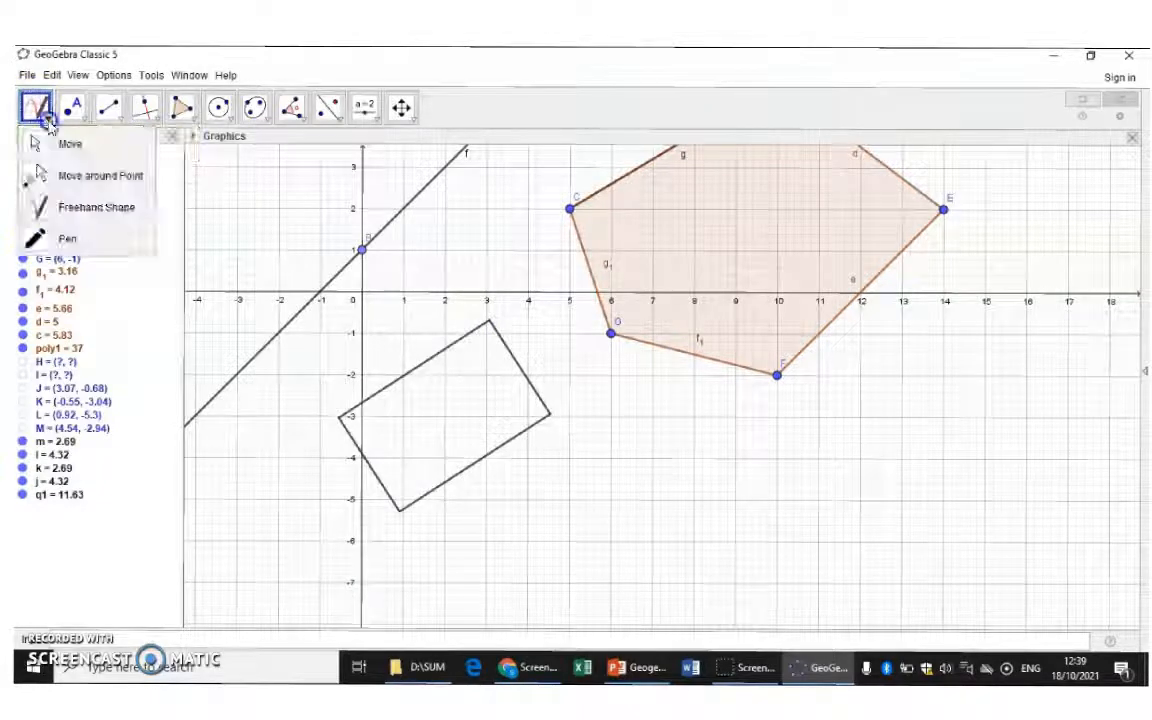
pyautogui.click(68, 238)
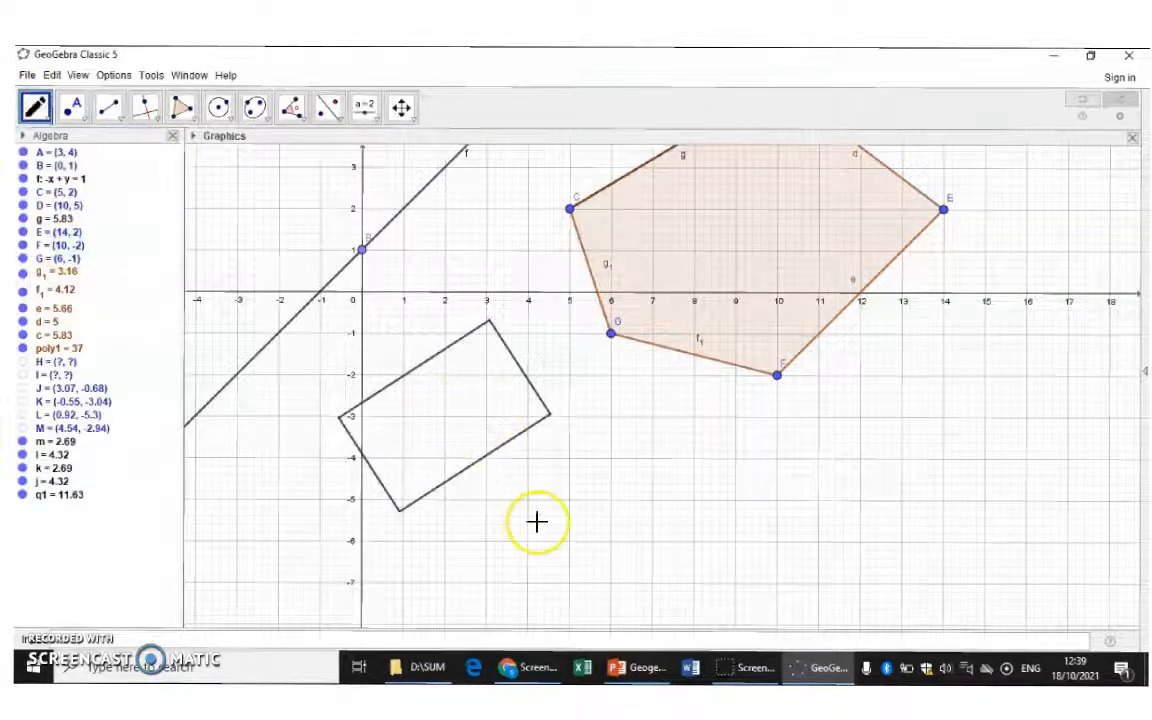
pyautogui.moveTo(537, 521)
pyautogui.mouseDown()
pyautogui.moveTo(599, 429)
pyautogui.moveTo(664, 521)
pyautogui.mouseUp()
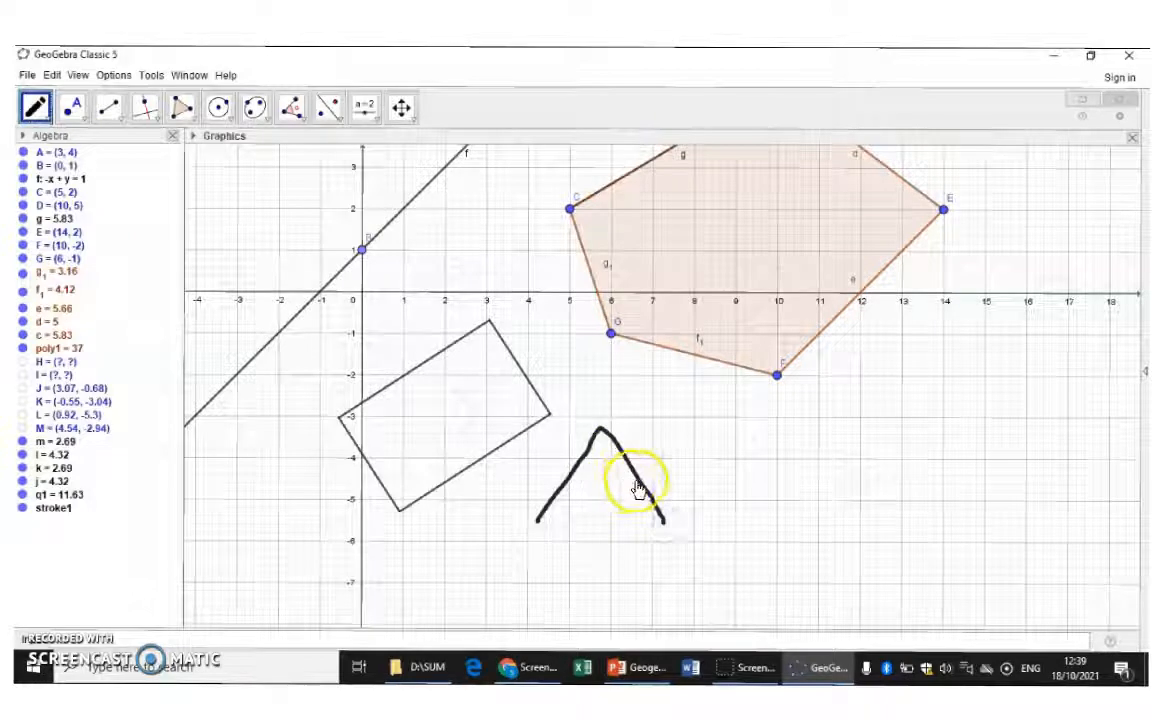
pyautogui.moveTo(637, 481); pyautogui.dragTo(568, 487)
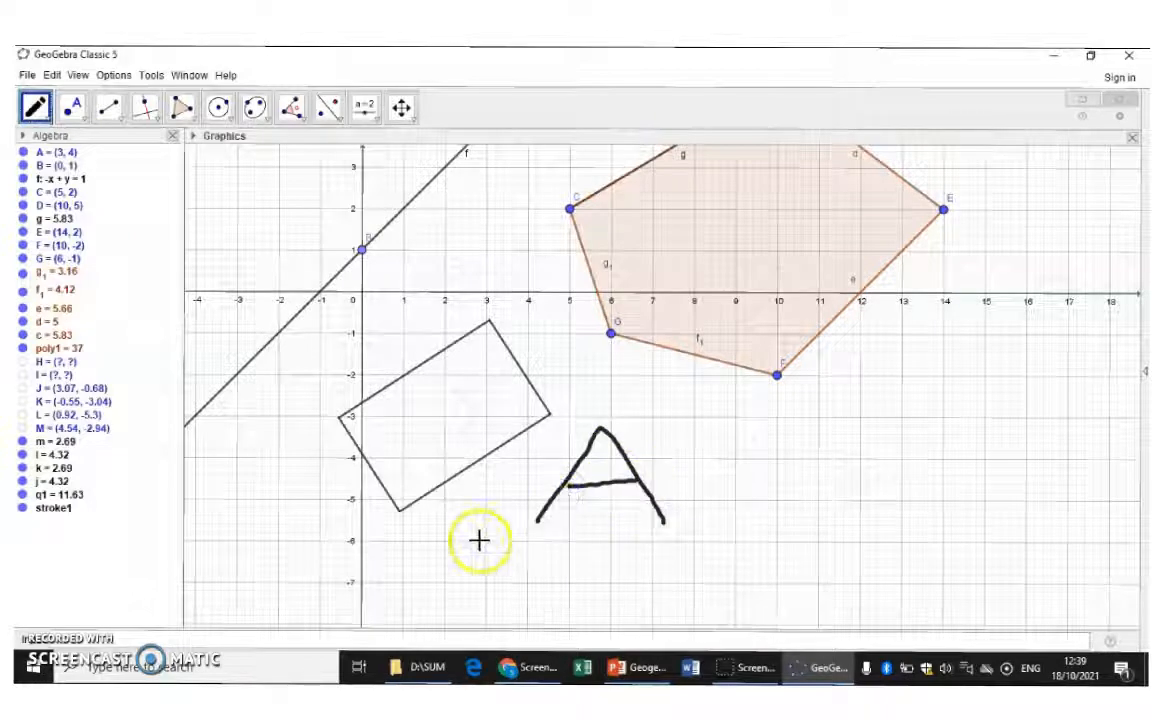
pyautogui.moveTo(785, 414)
pyautogui.mouseDown()
pyautogui.moveTo(697, 477)
pyautogui.moveTo(813, 473)
pyautogui.moveTo(800, 429)
pyautogui.moveTo(781, 418)
pyautogui.mouseUp()
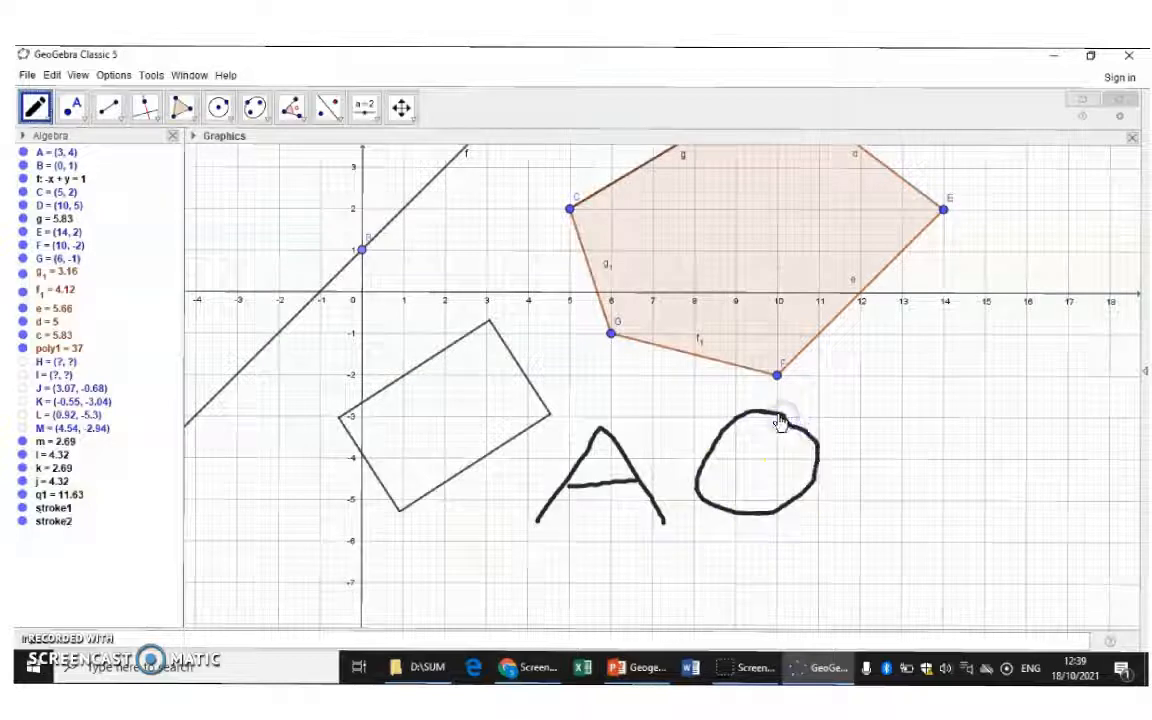
# Construct a line through point N parallel to segment OP.
pyautogui.click(531, 434)
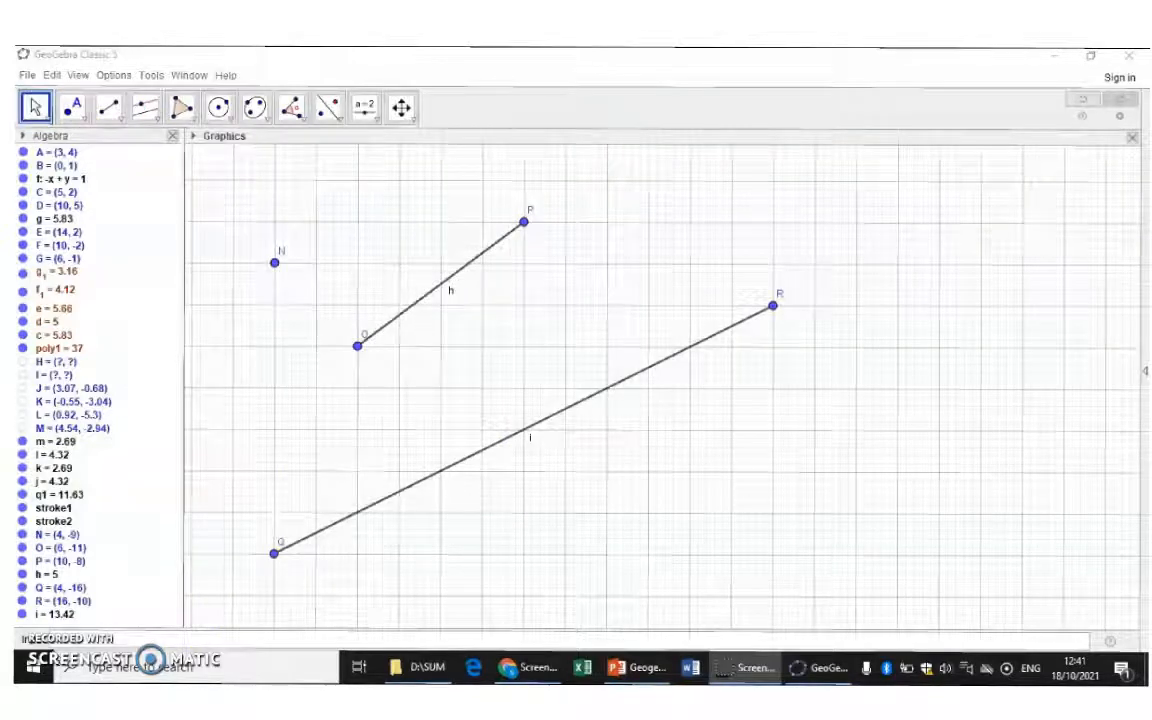
pyautogui.click(160, 122)
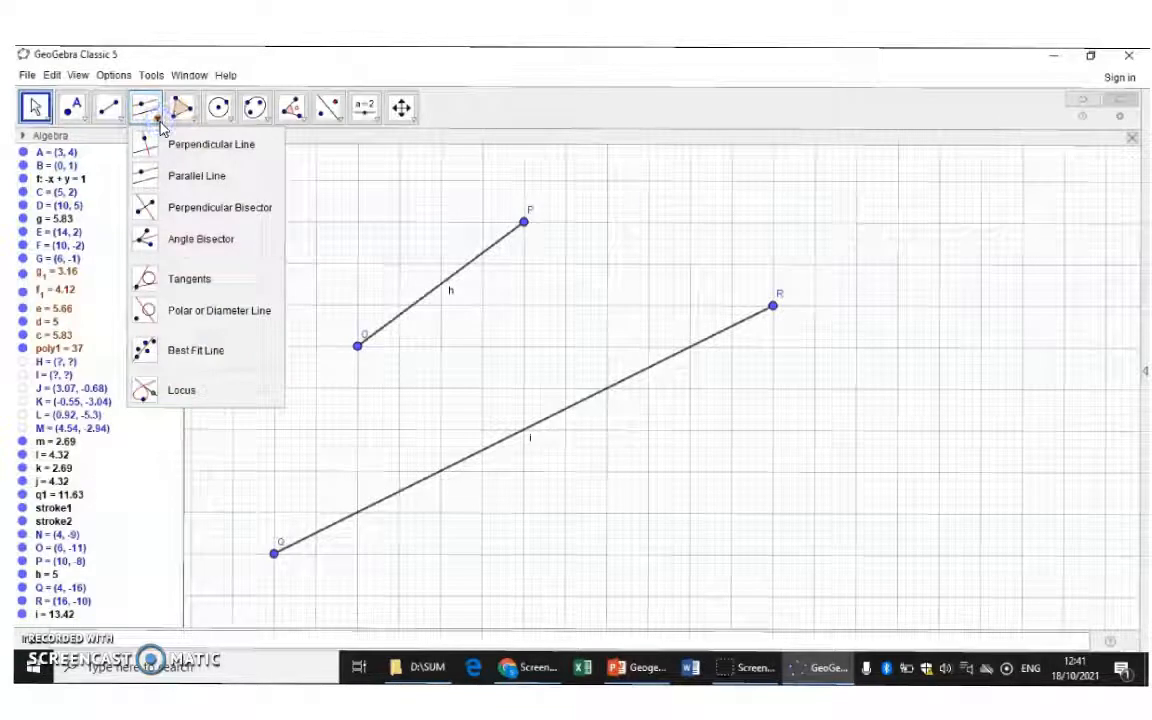
pyautogui.click(147, 181)
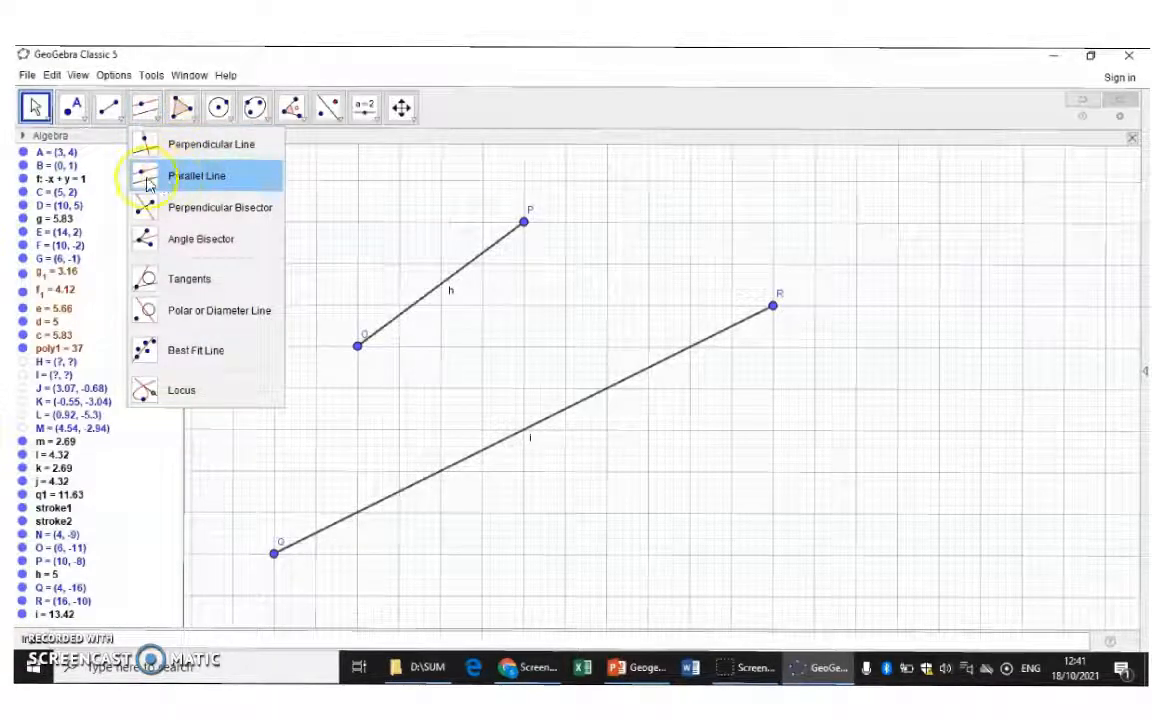
pyautogui.click(147, 181)
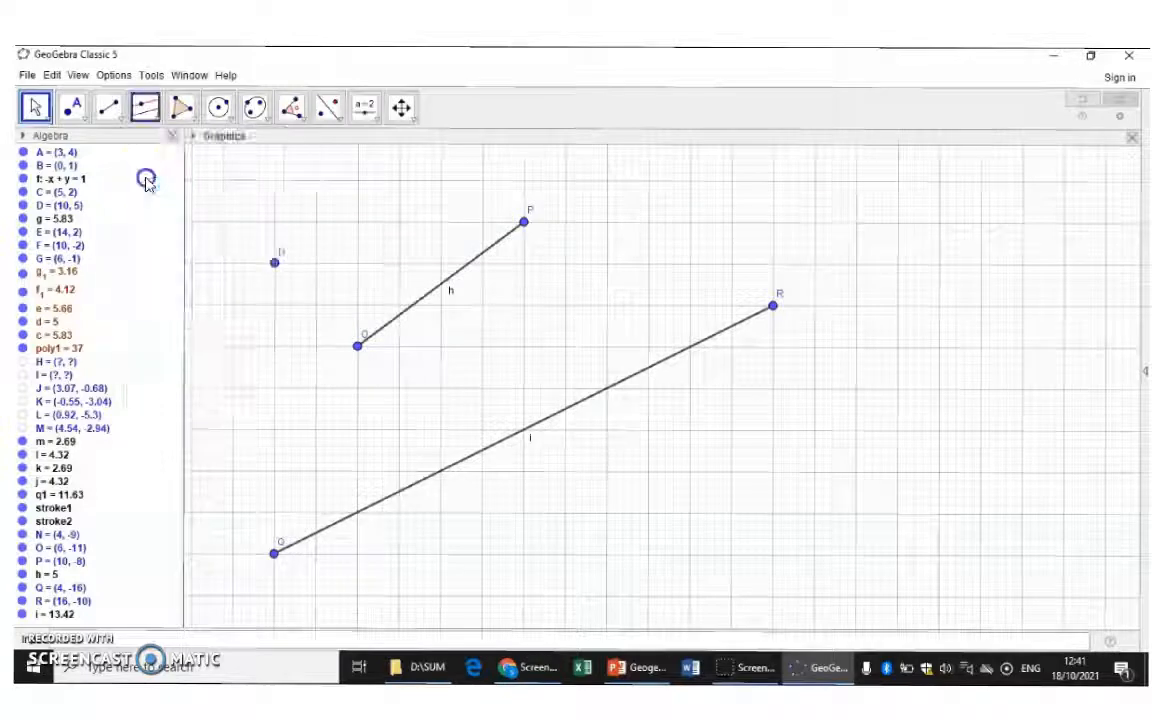
pyautogui.click(145, 116)
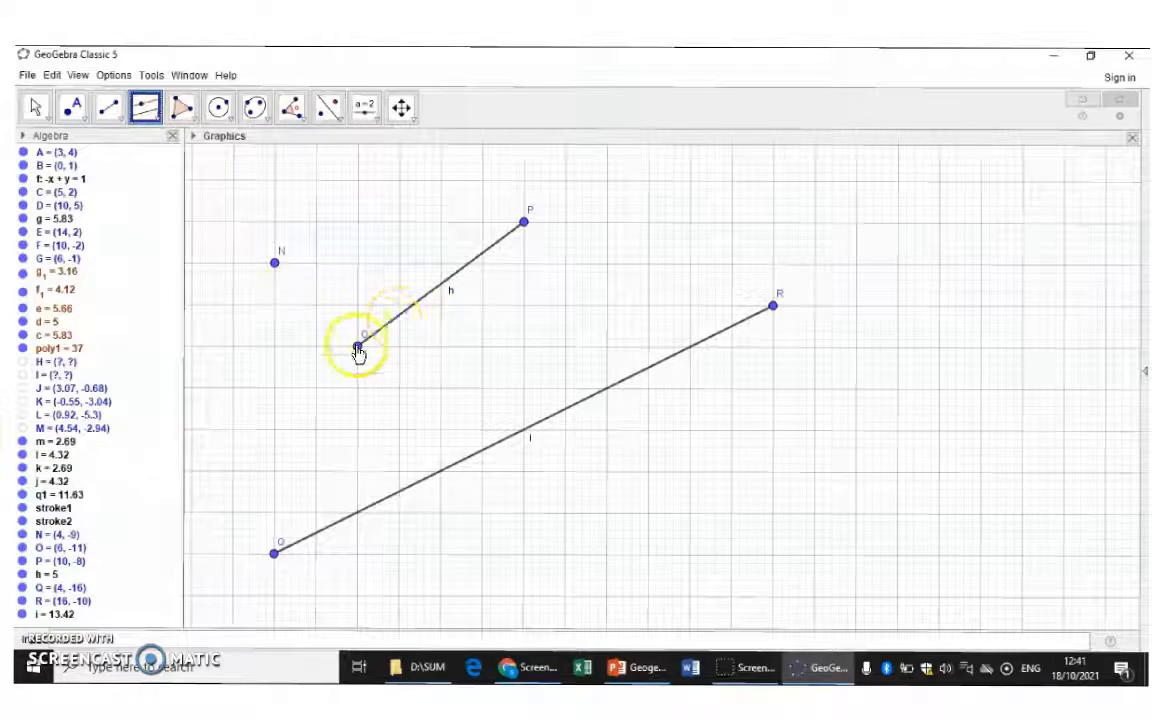
pyautogui.click(522, 223)
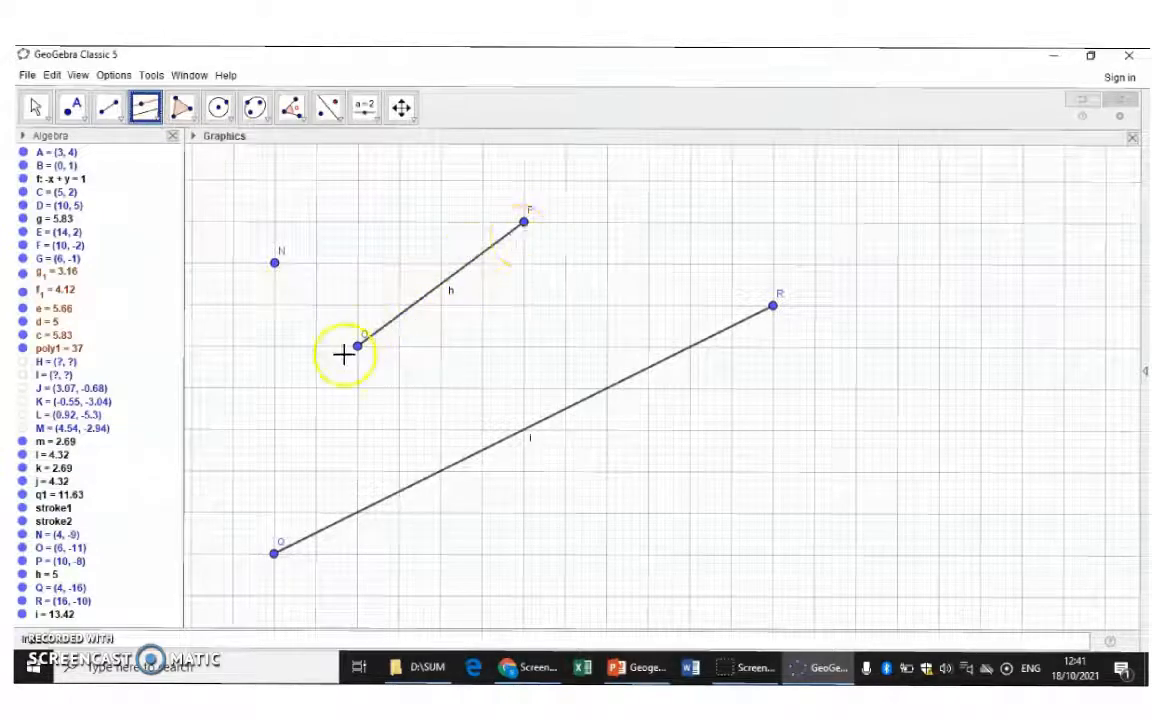
pyautogui.click(276, 264)
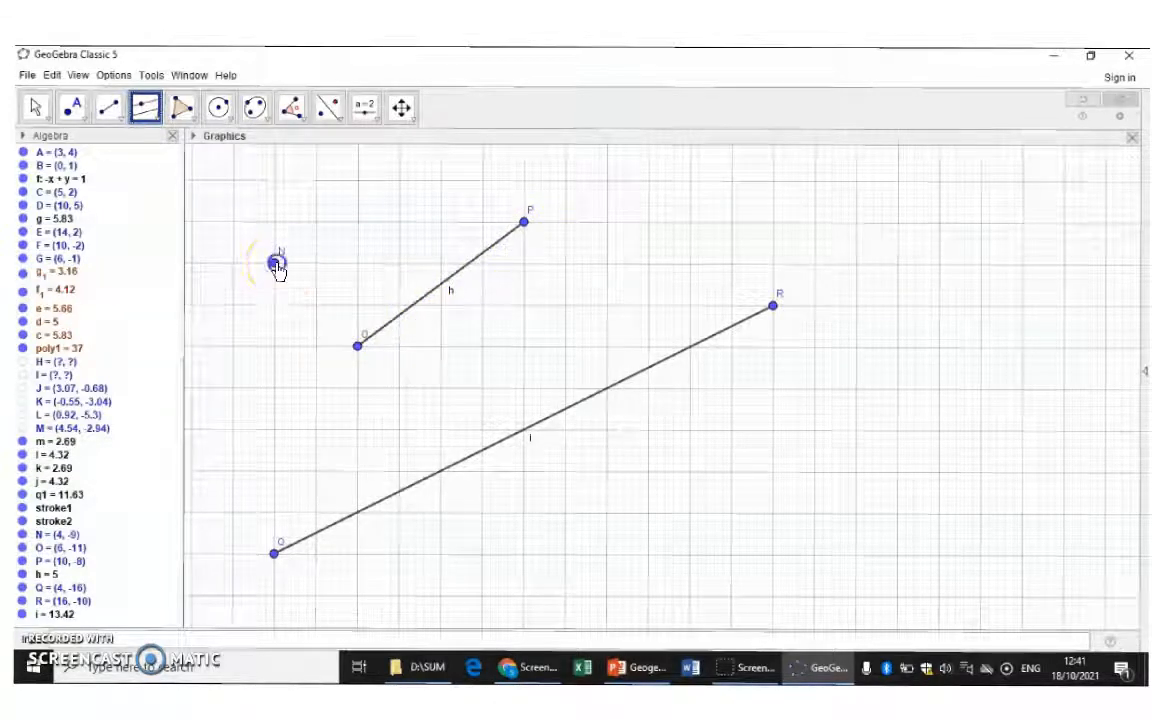
pyautogui.click(397, 316)
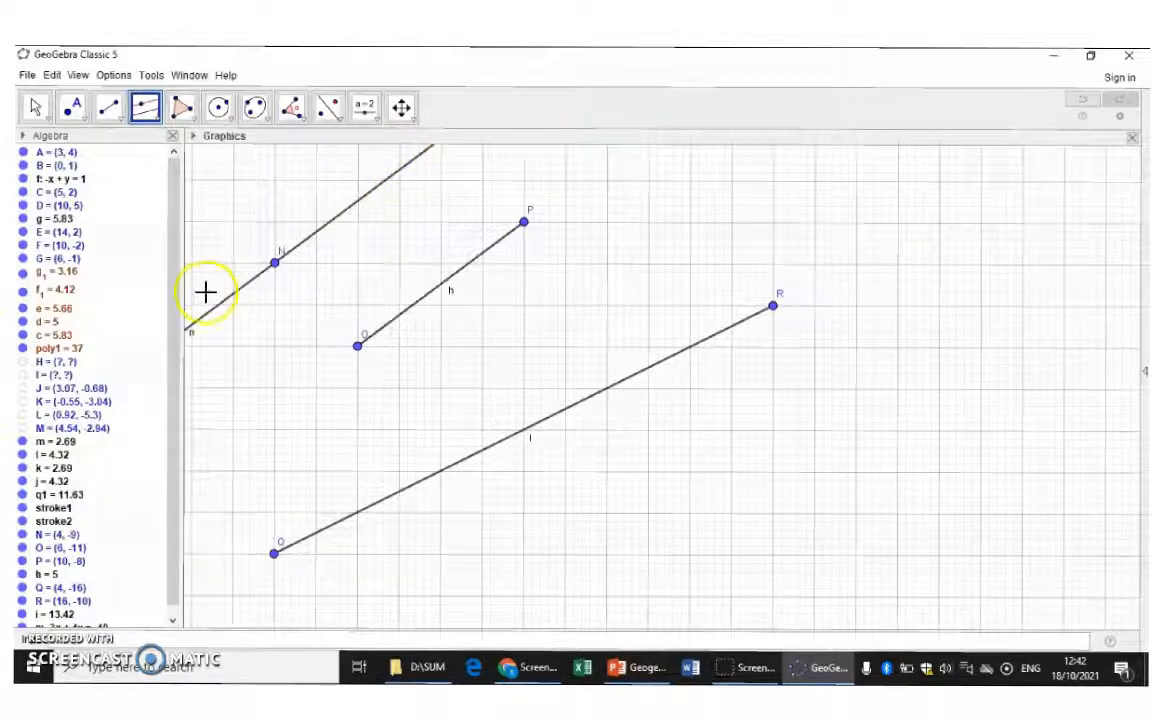
# Draw a segment from N to a point on the parallel line at about (6.79, -6.91).
pyautogui.click(110, 110)
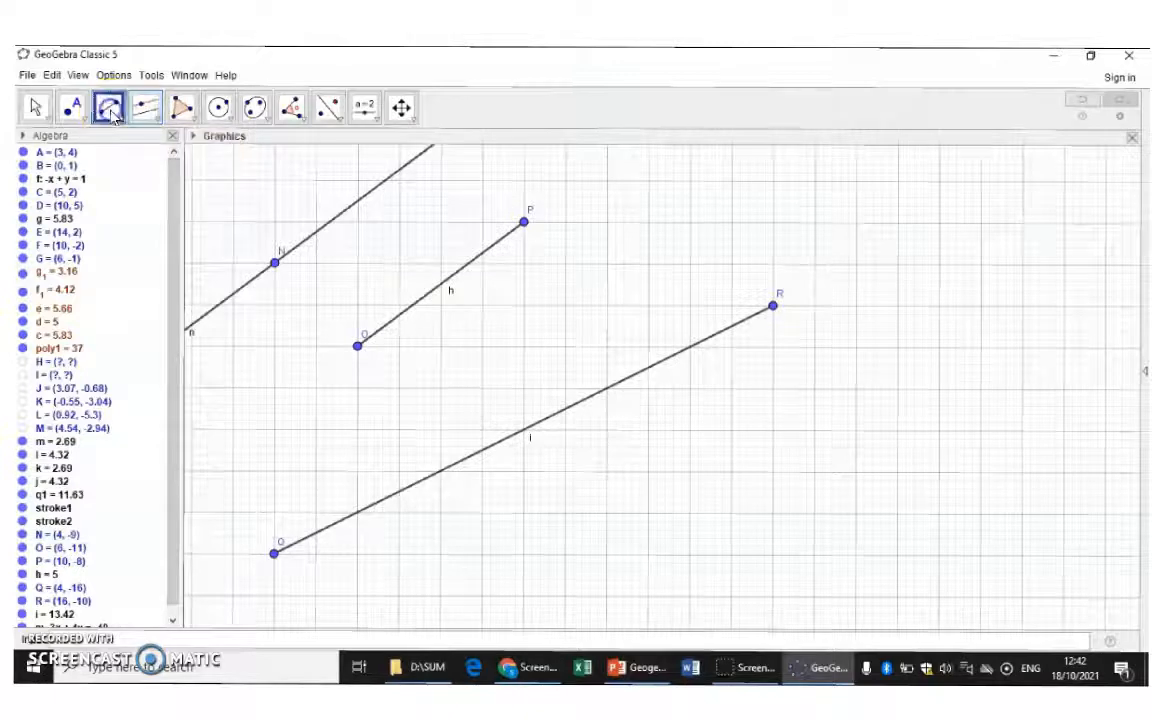
pyautogui.click(275, 264)
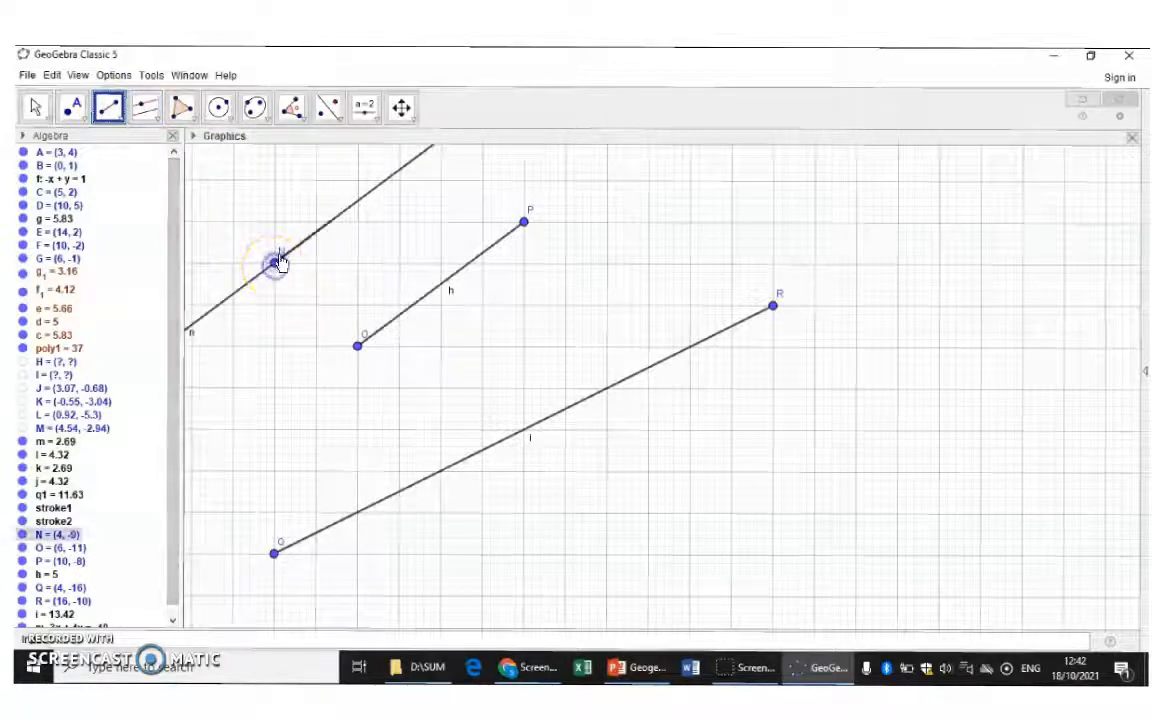
pyautogui.click(391, 177)
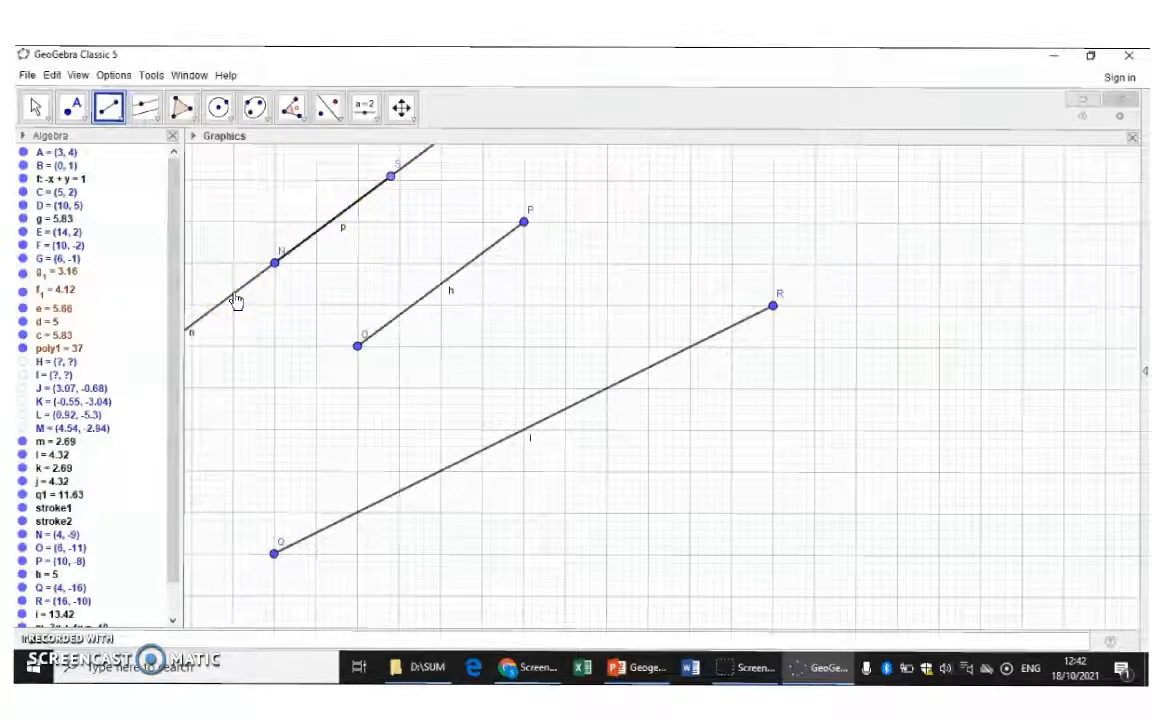
# Hide the parallel line n, leaving only segment NS shown.
pyautogui.click(65, 494)
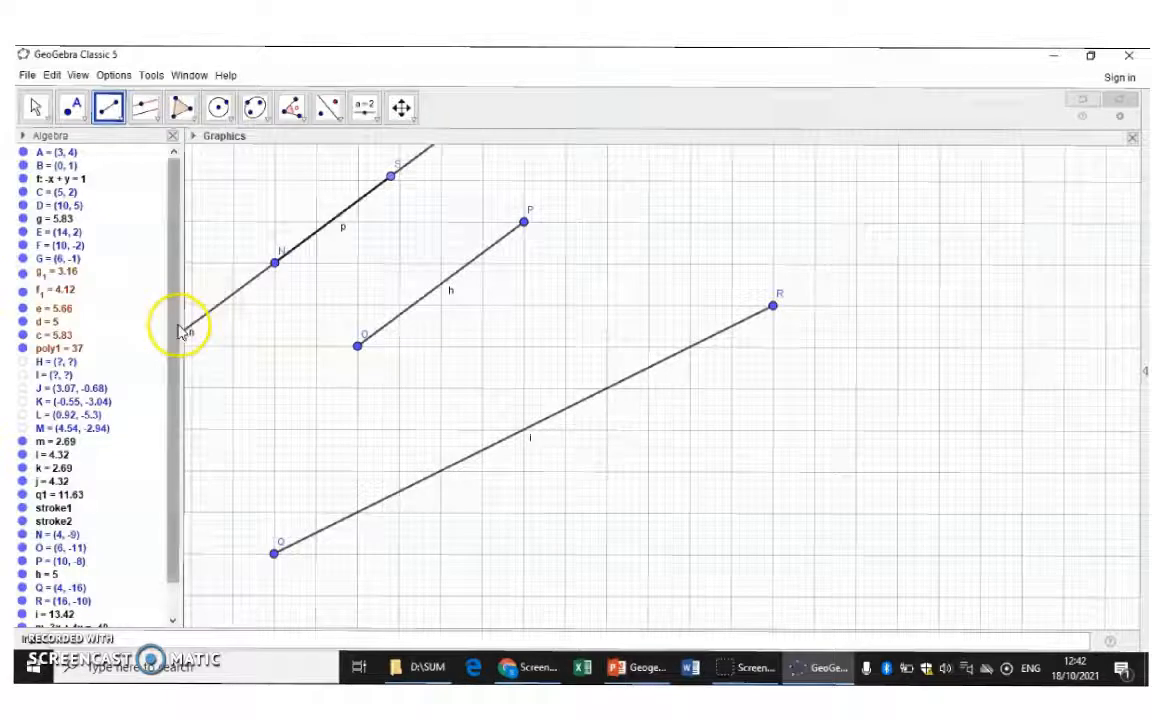
pyautogui.moveTo(177, 322); pyautogui.dragTo(175, 360)
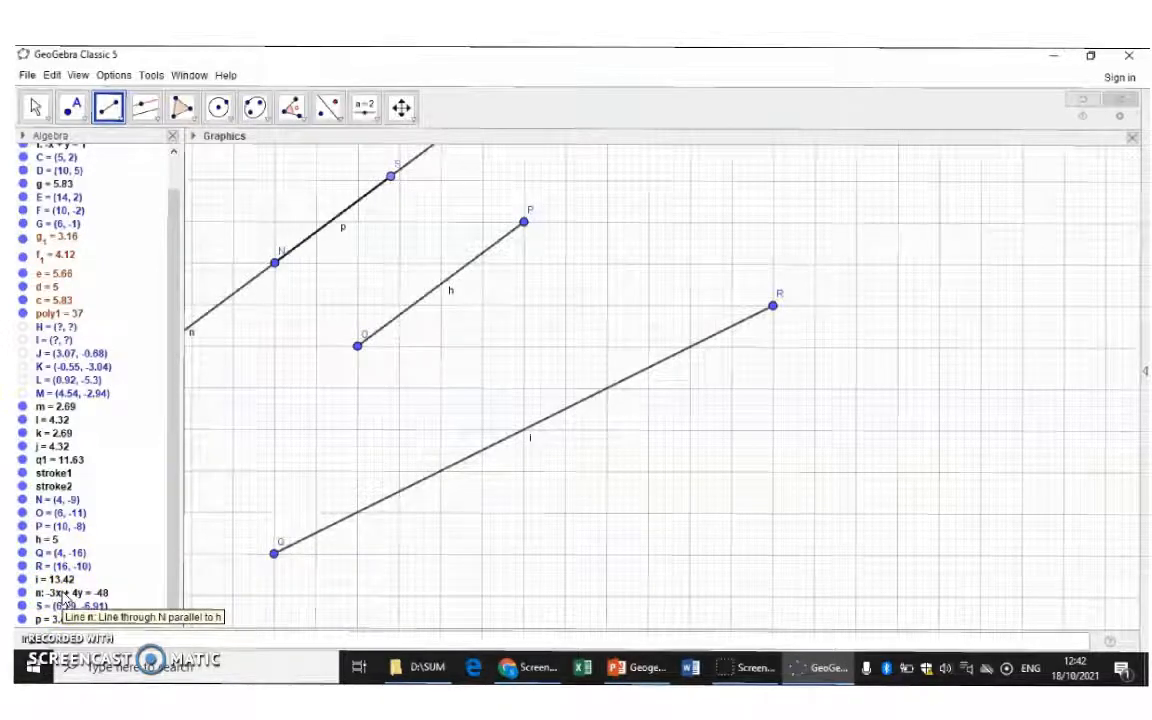
pyautogui.click(24, 596)
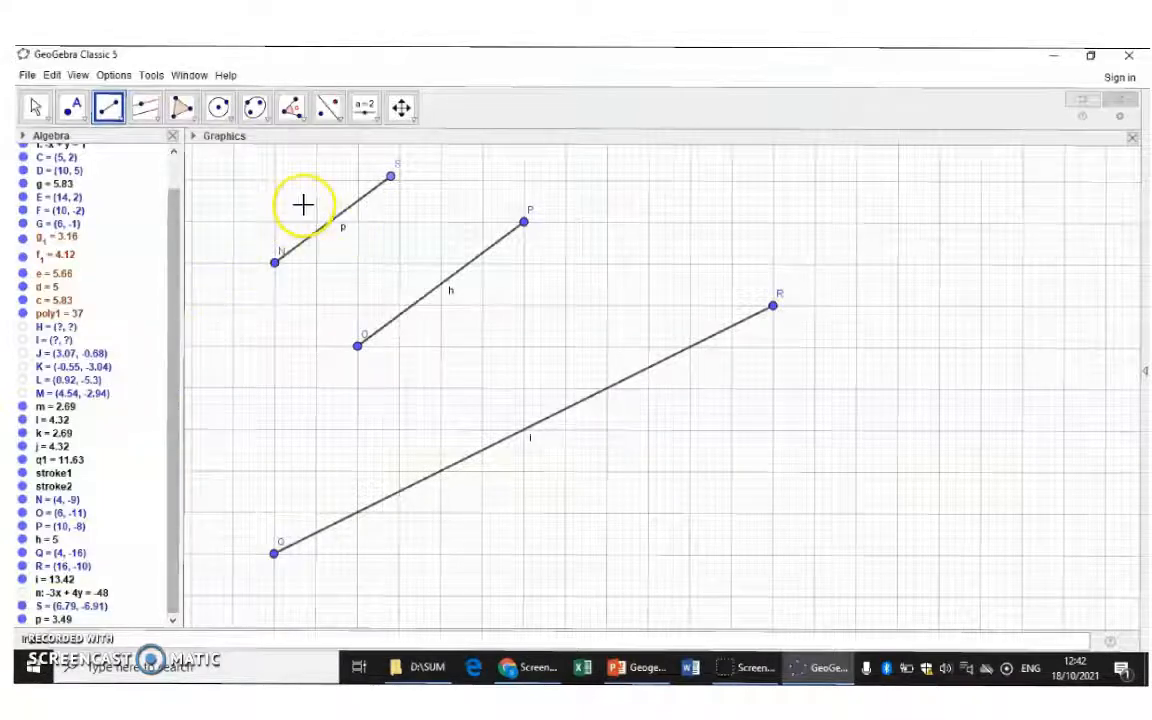
pyautogui.click(326, 228)
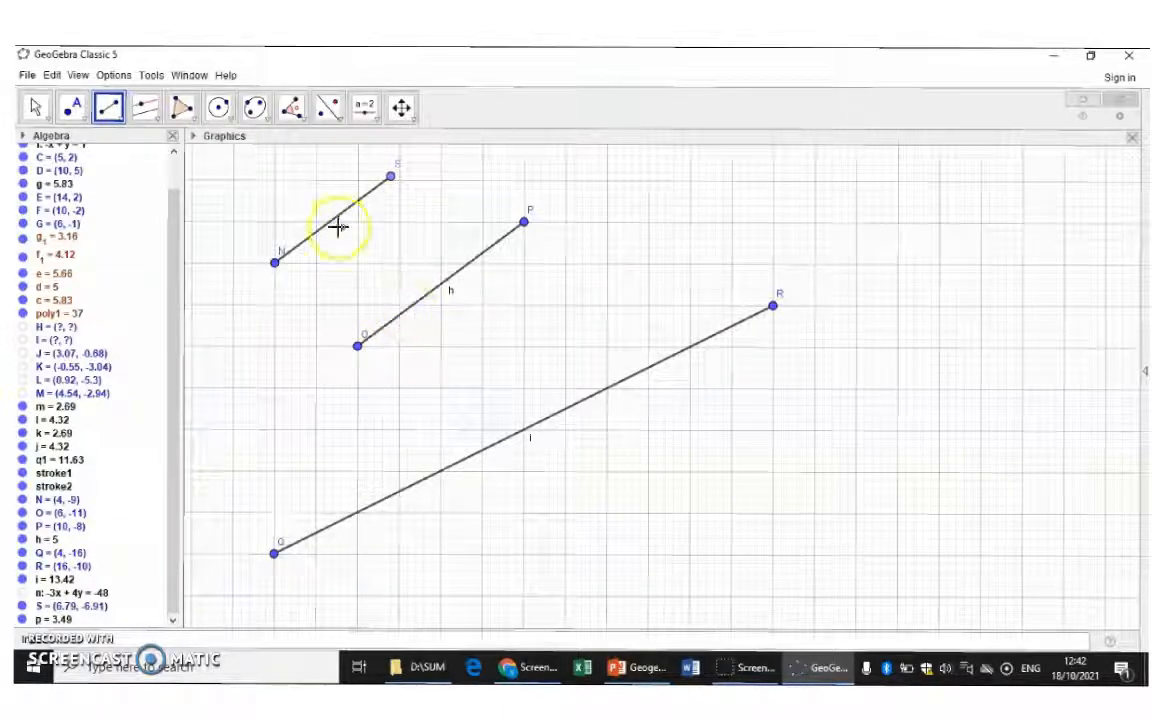
# Construct a line through point O perpendicular to segment QR.
pyautogui.click(155, 118)
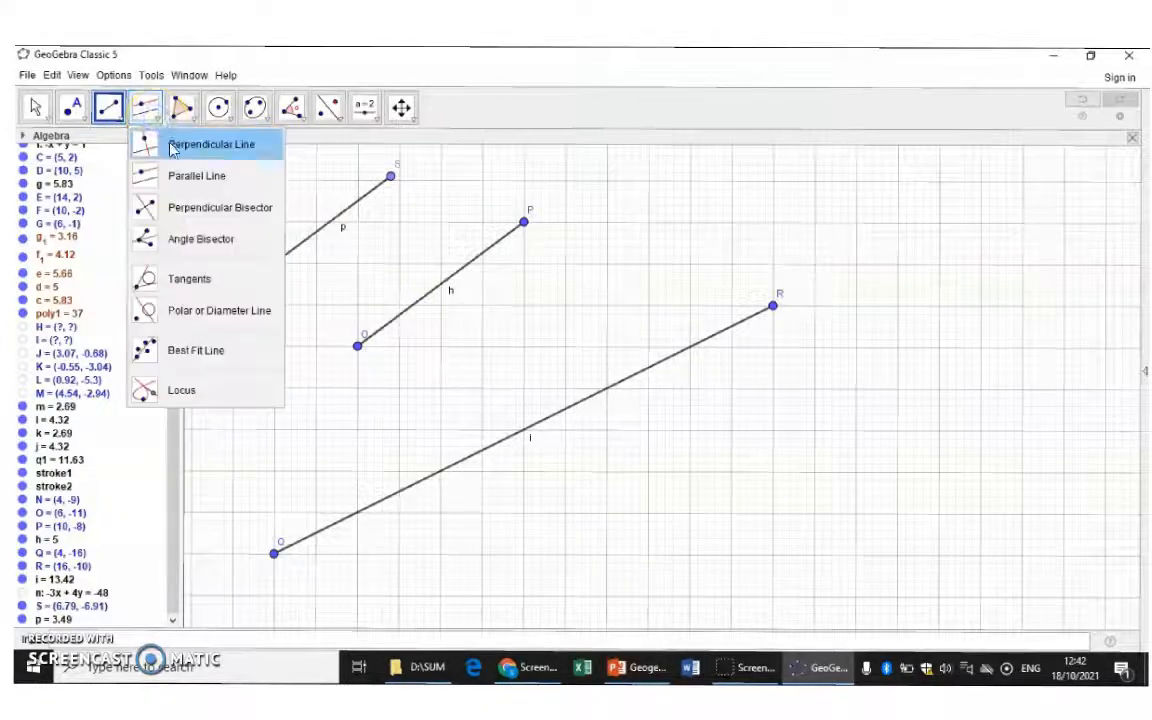
pyautogui.click(172, 147)
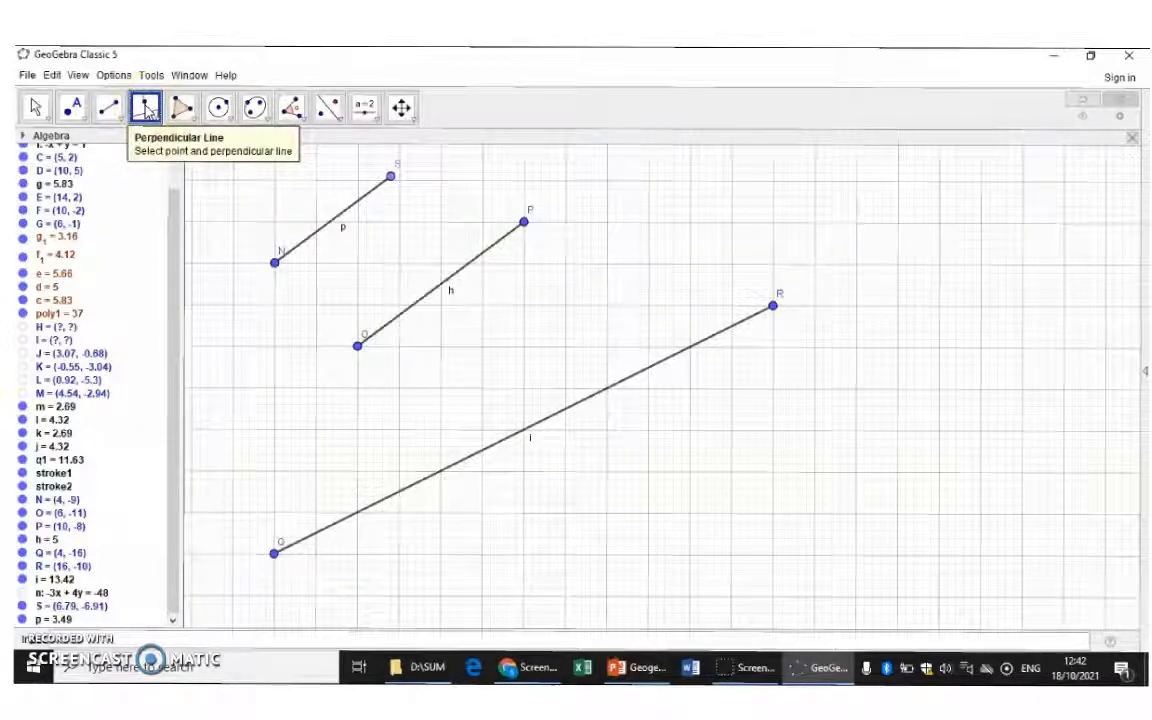
pyautogui.click(358, 347)
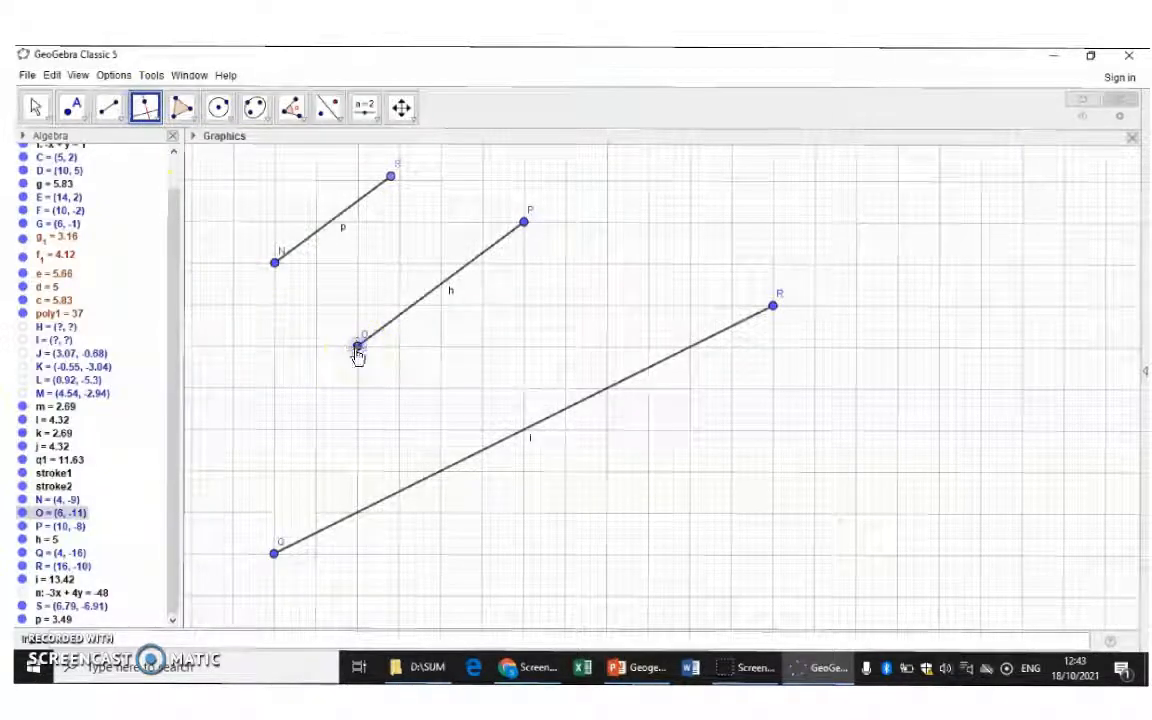
pyautogui.click(417, 484)
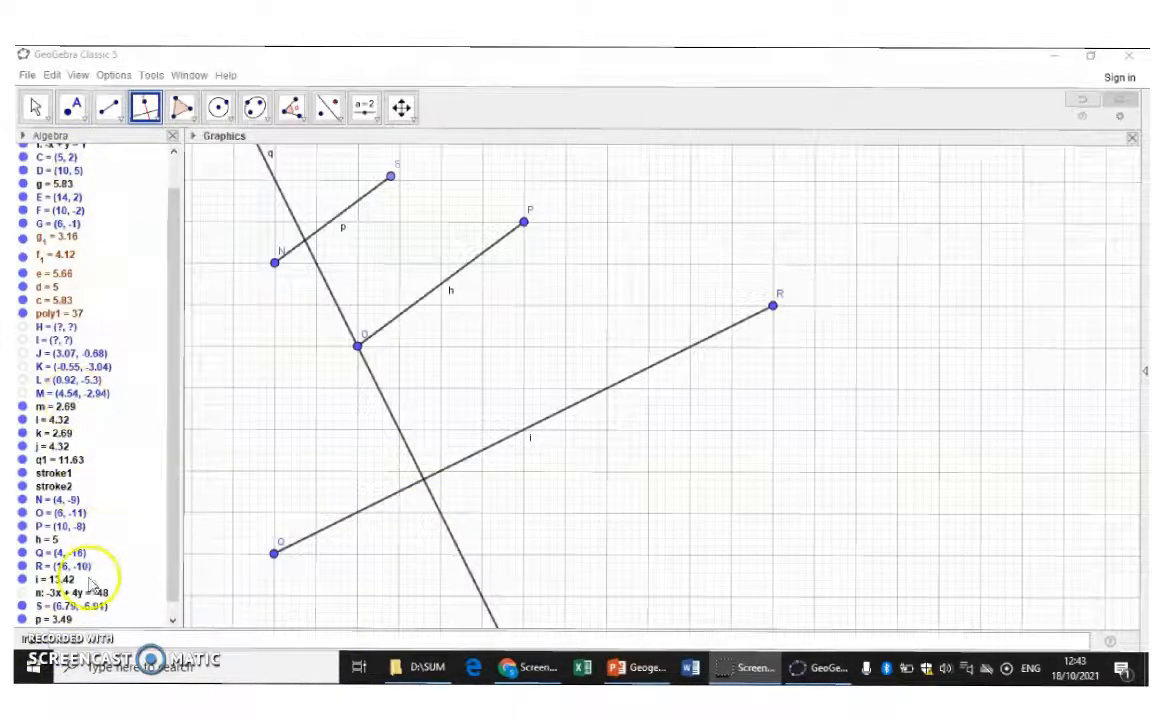
# Hide endpoint Q of the long segment and show it again.
pyautogui.click(275, 553)
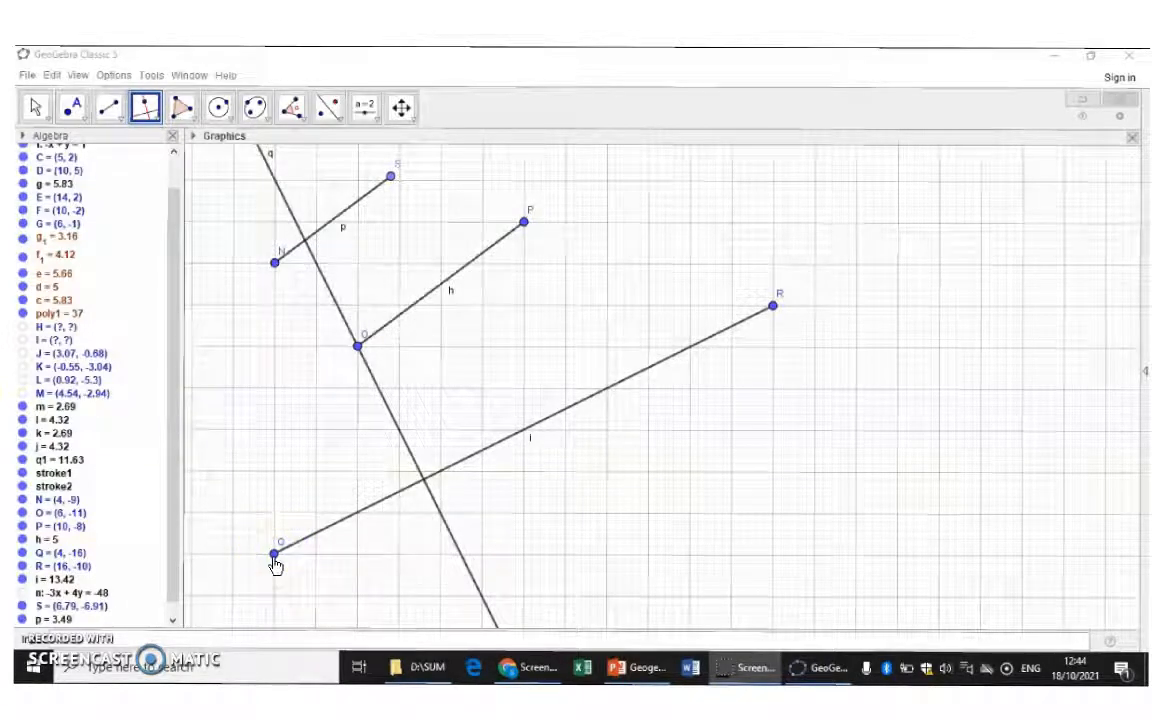
pyautogui.click(23, 554)
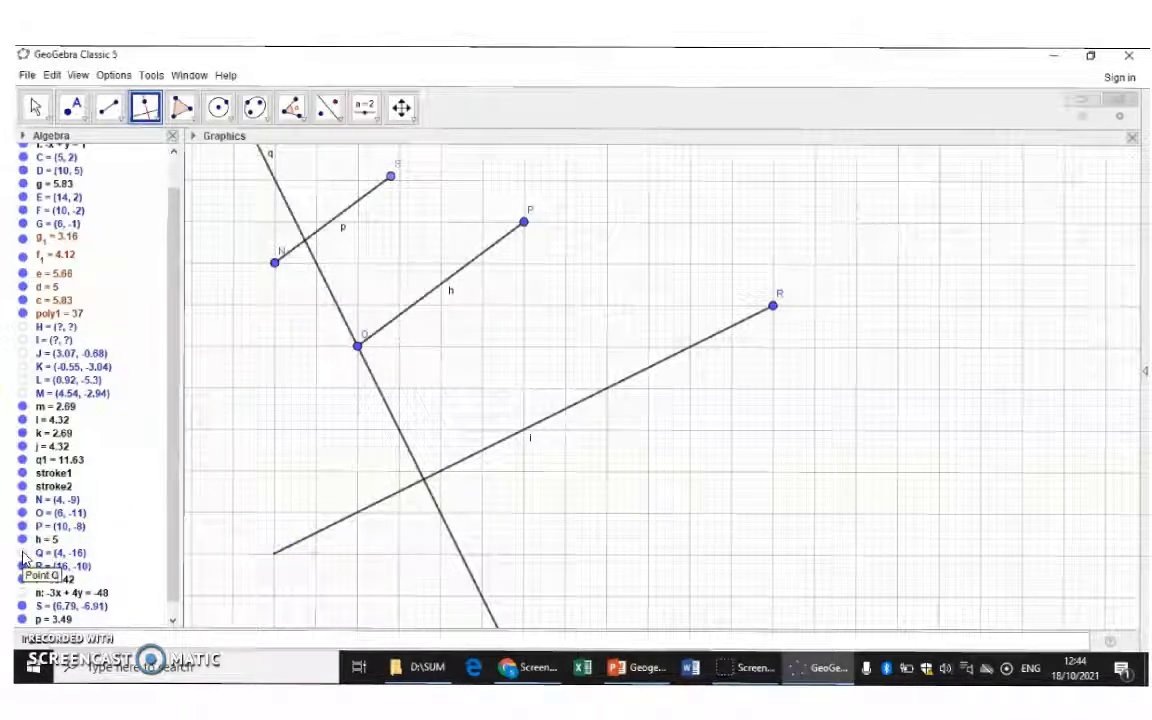
pyautogui.click(23, 554)
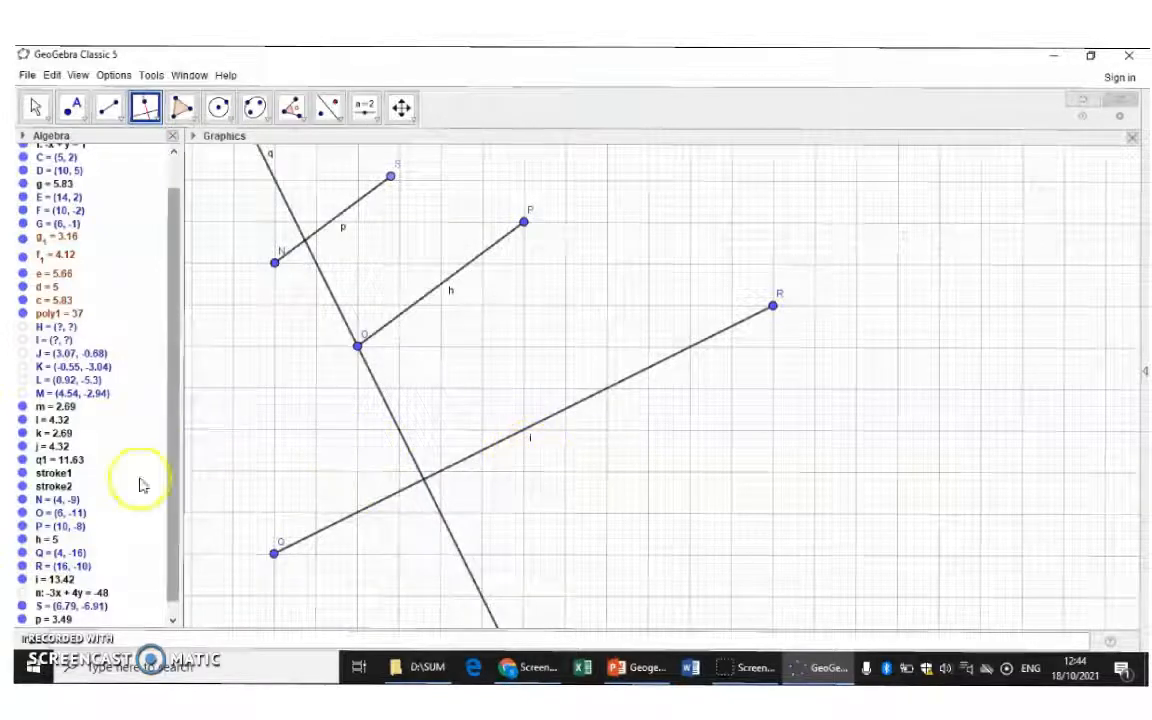
# Hide segment QR together with its endpoints R and Q.
pyautogui.click(23, 580)
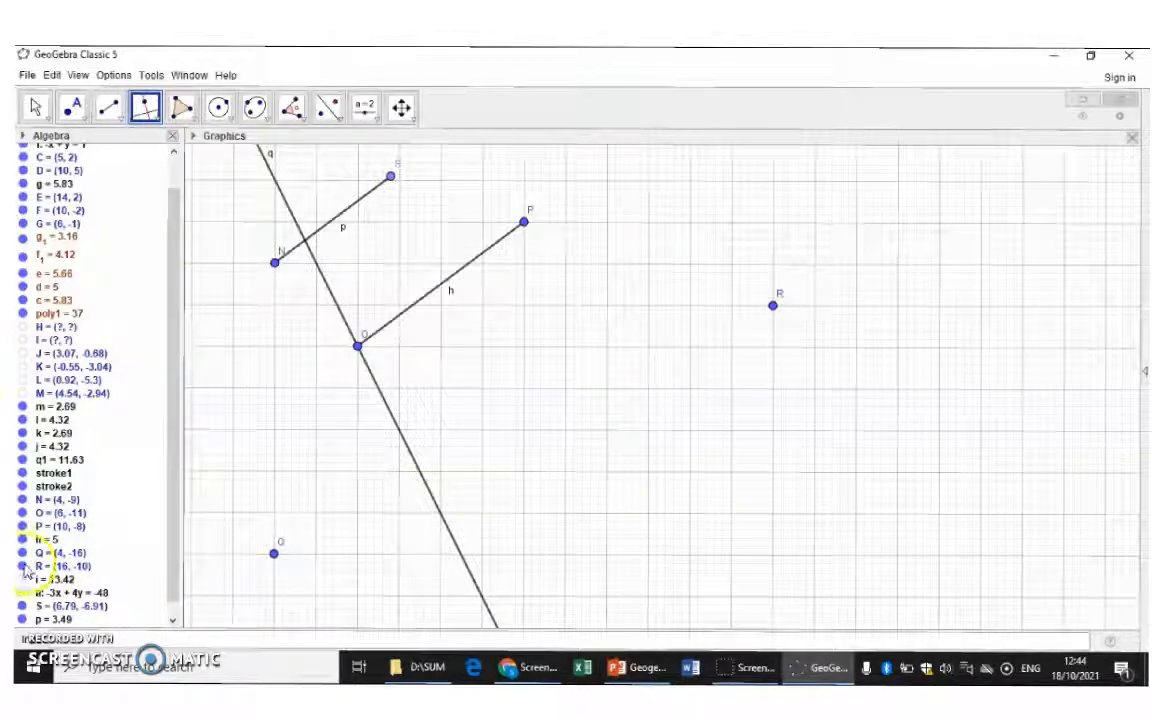
pyautogui.click(23, 566)
pyautogui.click(23, 553)
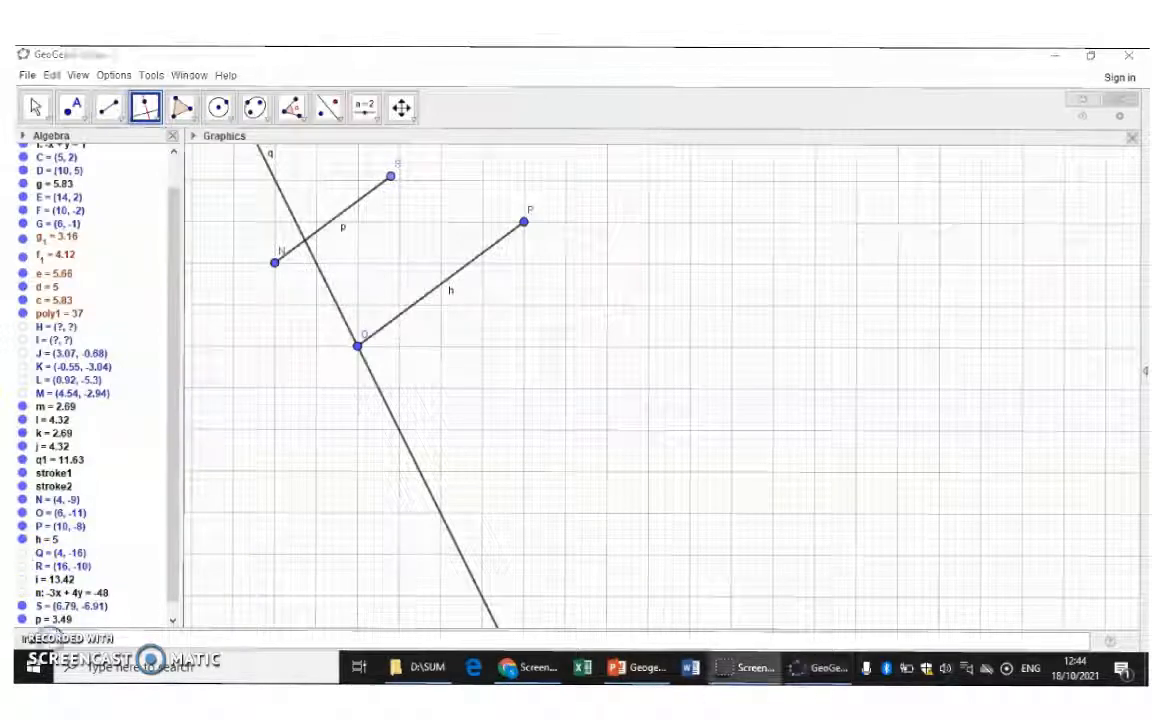
pyautogui.click(66, 541)
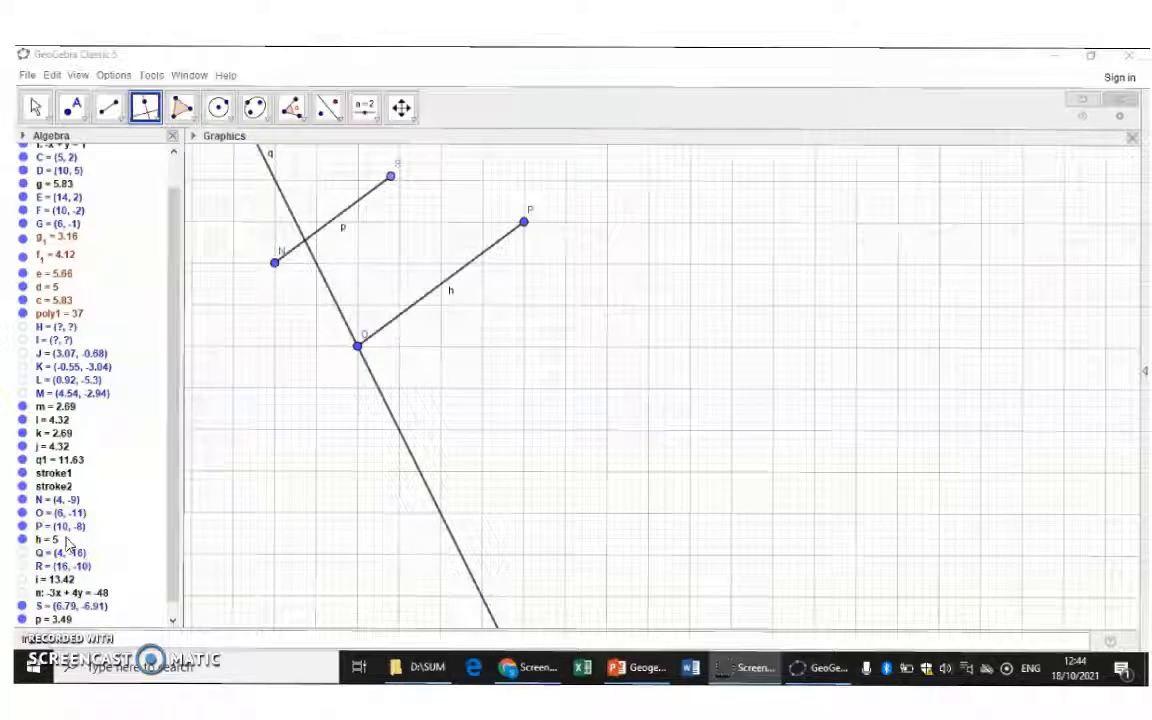